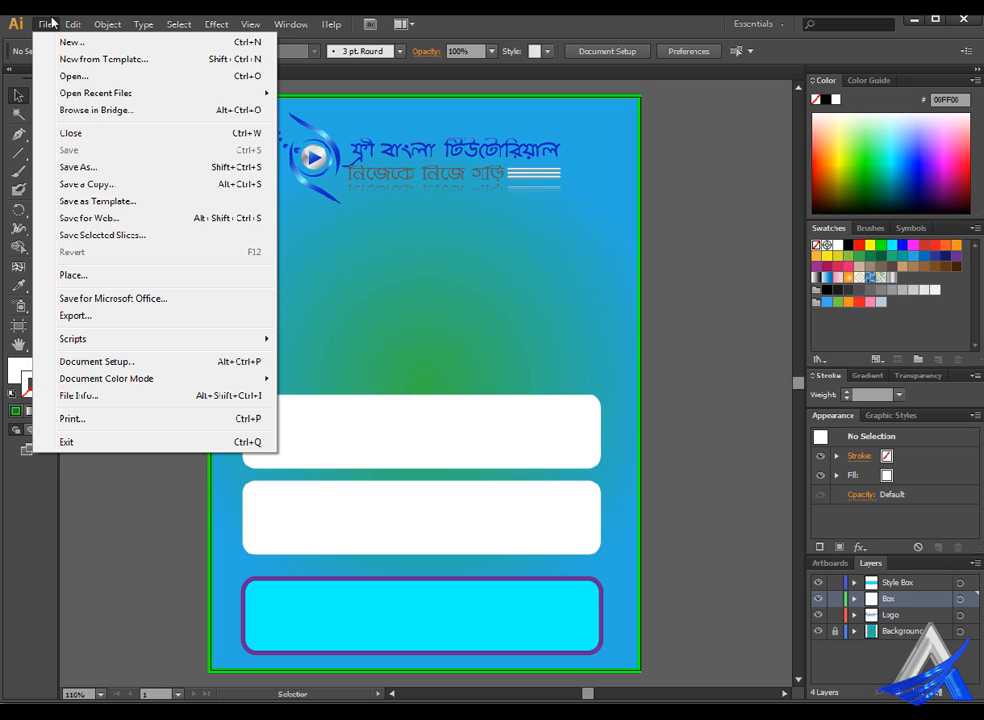
Place painting.jpg from the Excercise File folder inside Illustrator Bangla Tutorial into the document as a linked image
click(77, 275)
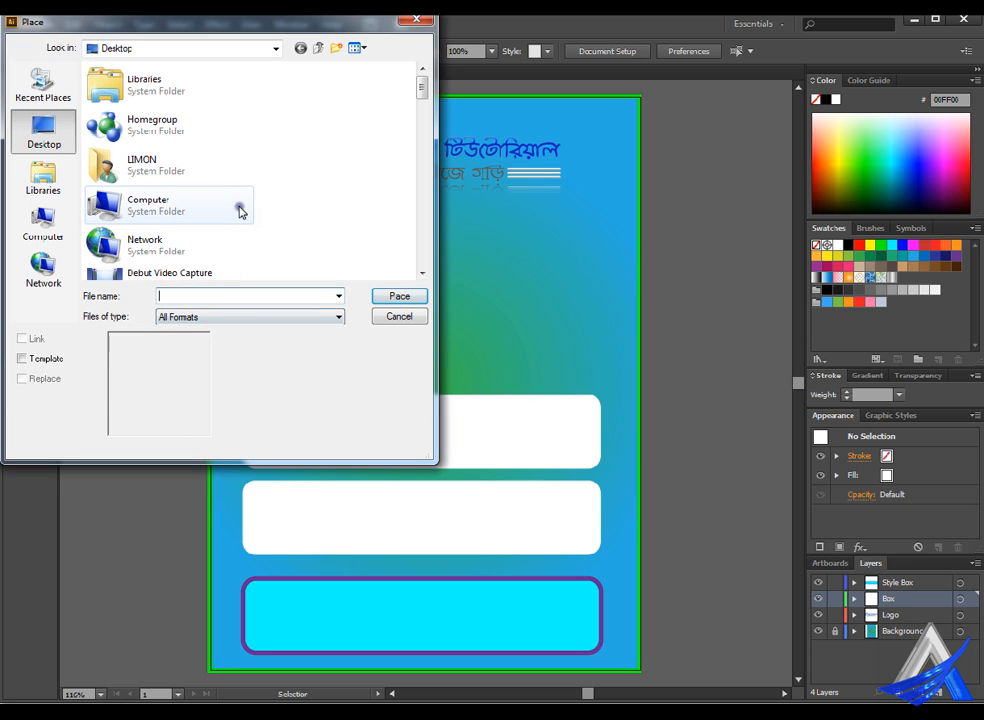
scroll(239, 212, down, 5)
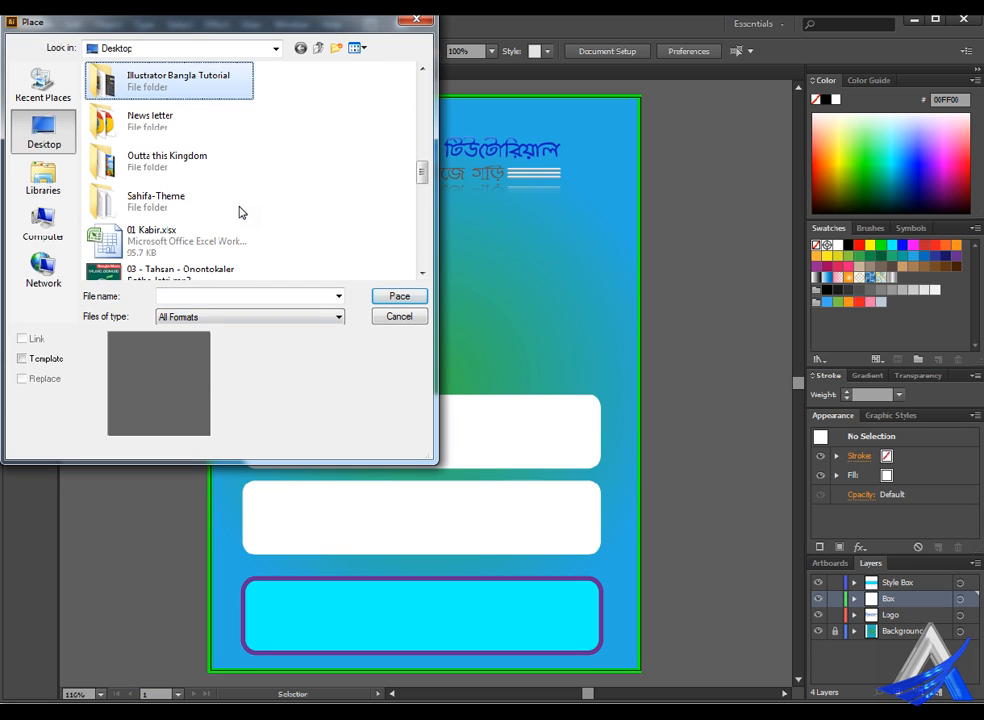
double_click(220, 75)
double_click(125, 105)
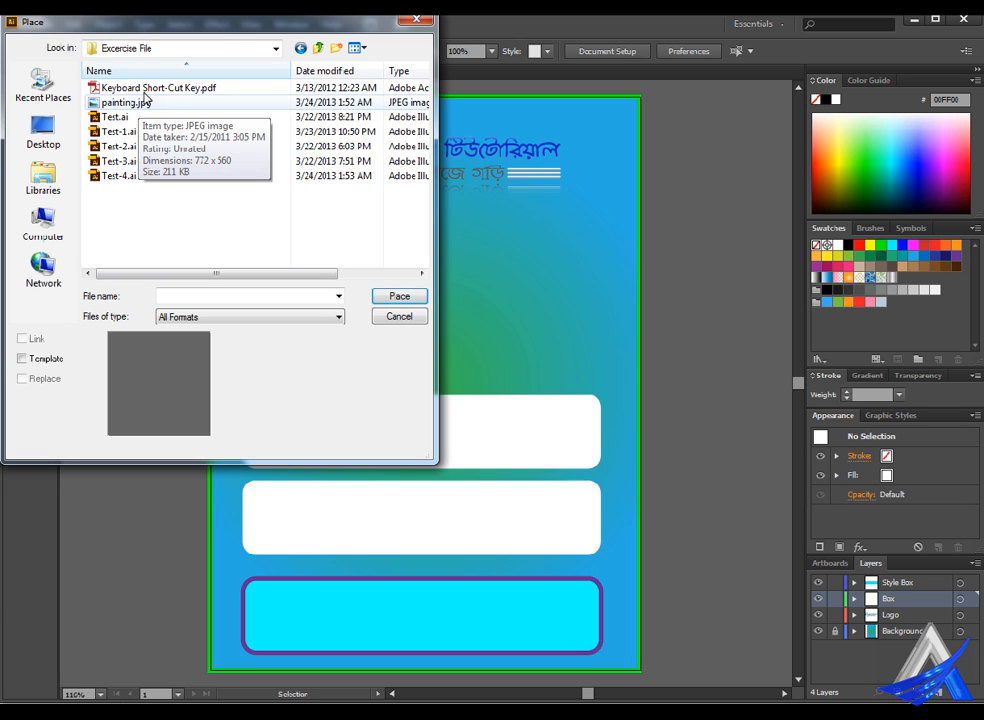
double_click(146, 101)
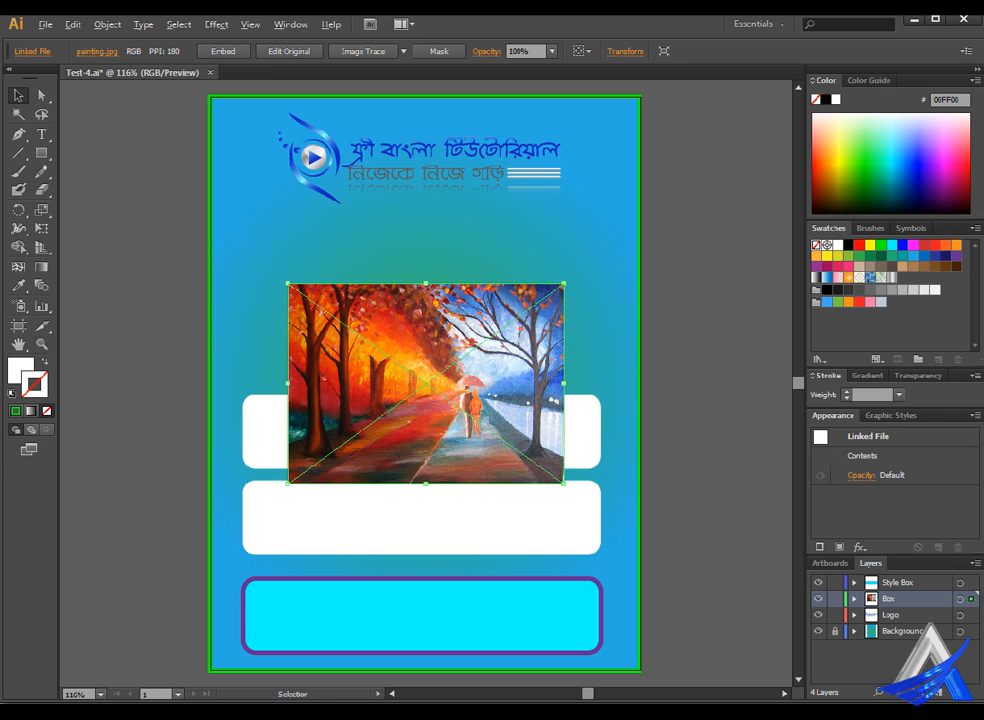
Scale the placed painting proportionally to the full artboard width, nudge it up to just below the logo text, and deselect it
drag(585, 284, 777, 224)
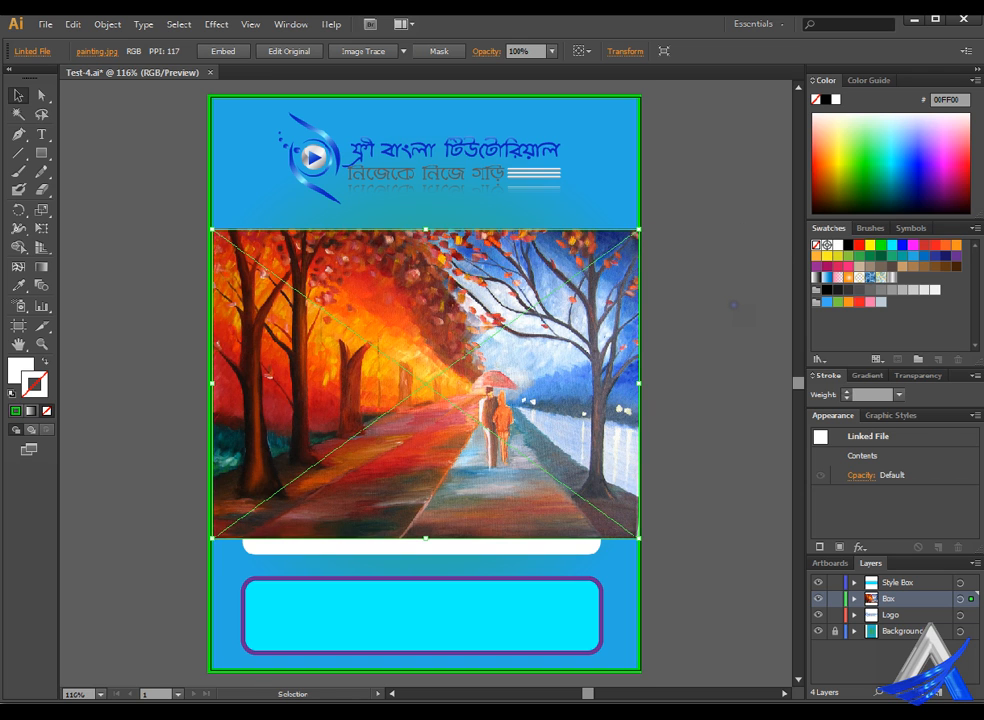
key(Up)
key(Up)
key(Up)
key(Up)
key(Up)
key(Up)
key(Up)
key(Up)
key(Up)
key(Up)
key(Up)
key(Up)
key(Up)
key(Up)
key(Up)
key(Up)
key(Up)
key(Up)
key(Up)
key(Up)
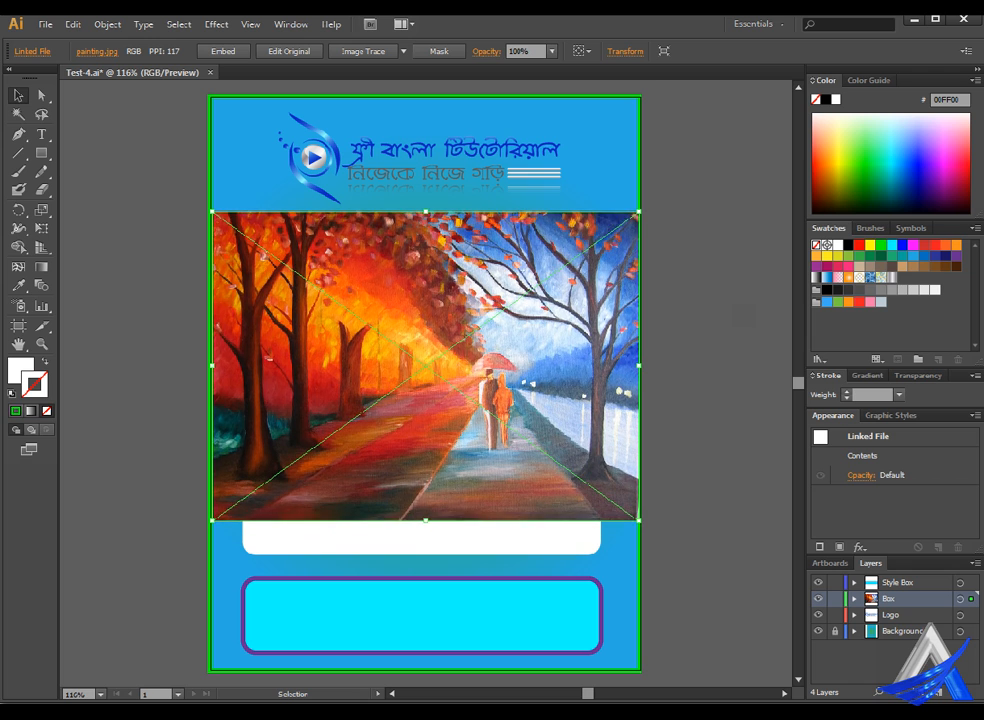
key(Up)
key(Up)
key(Up)
key(Up)
key(Up)
key(Up)
key(Up)
key(Up)
key(Up)
key(Up)
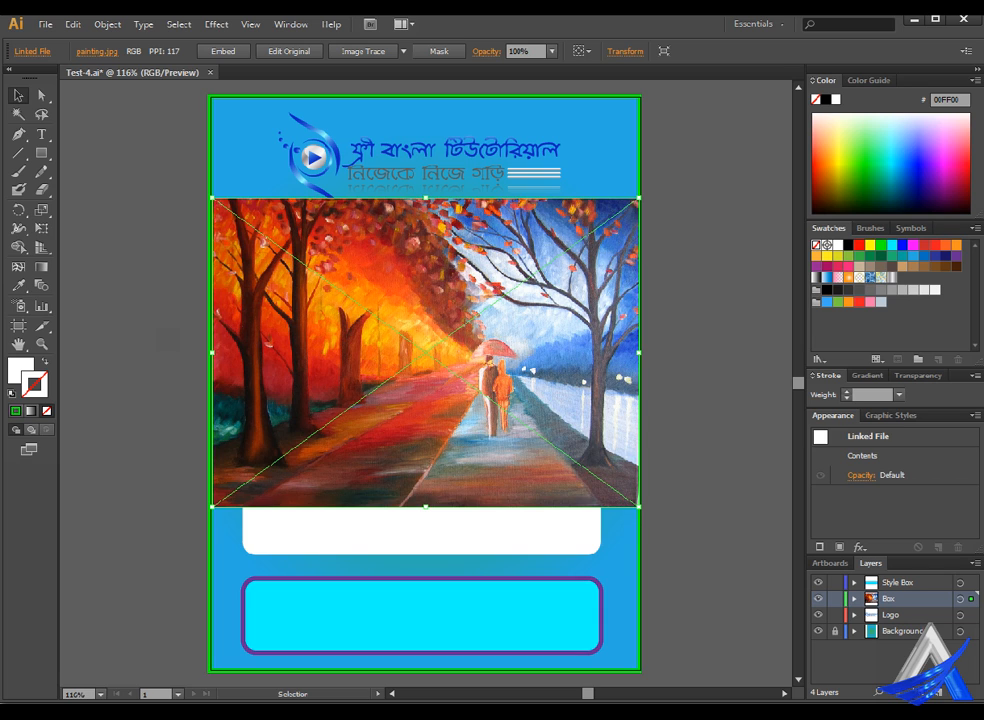
click(158, 329)
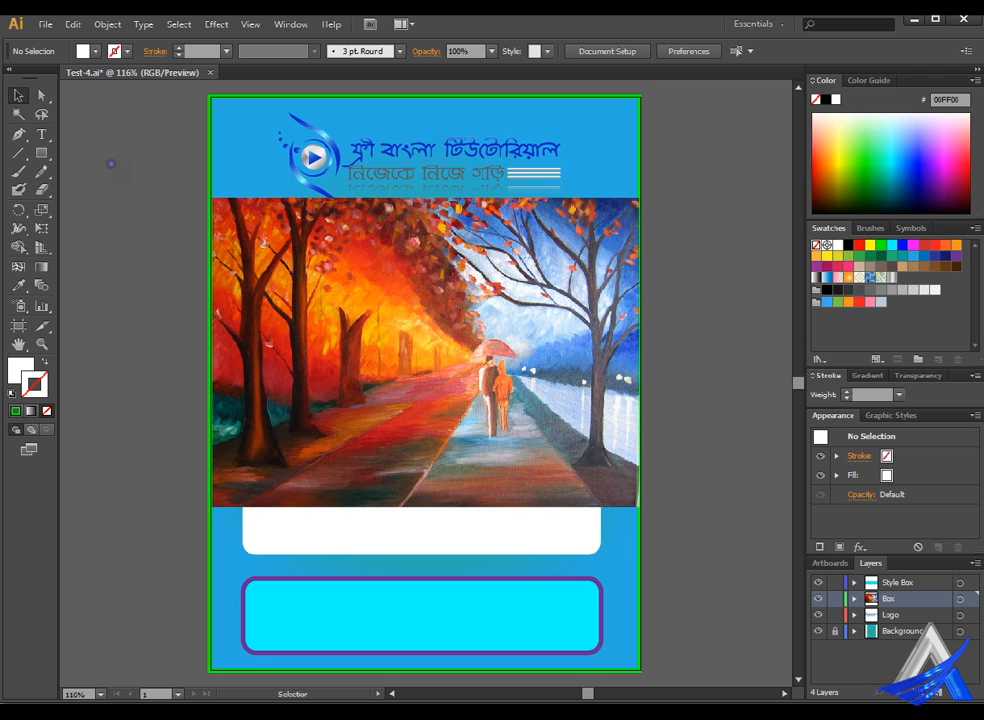
Save the Test-4.ai document and close it
click(42, 23)
click(76, 149)
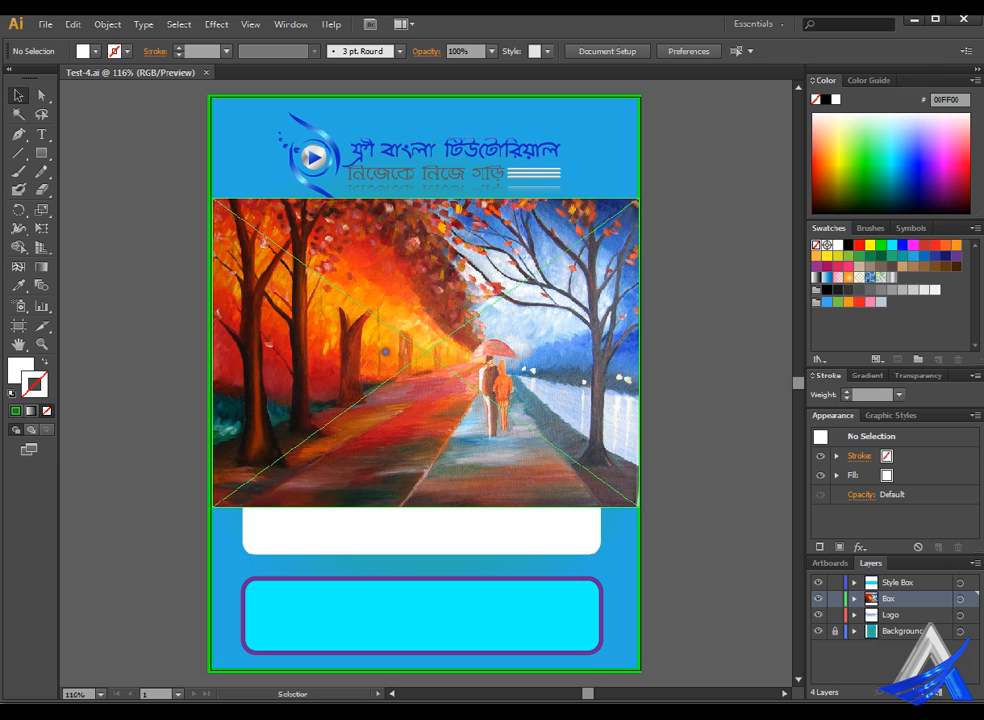
click(207, 72)
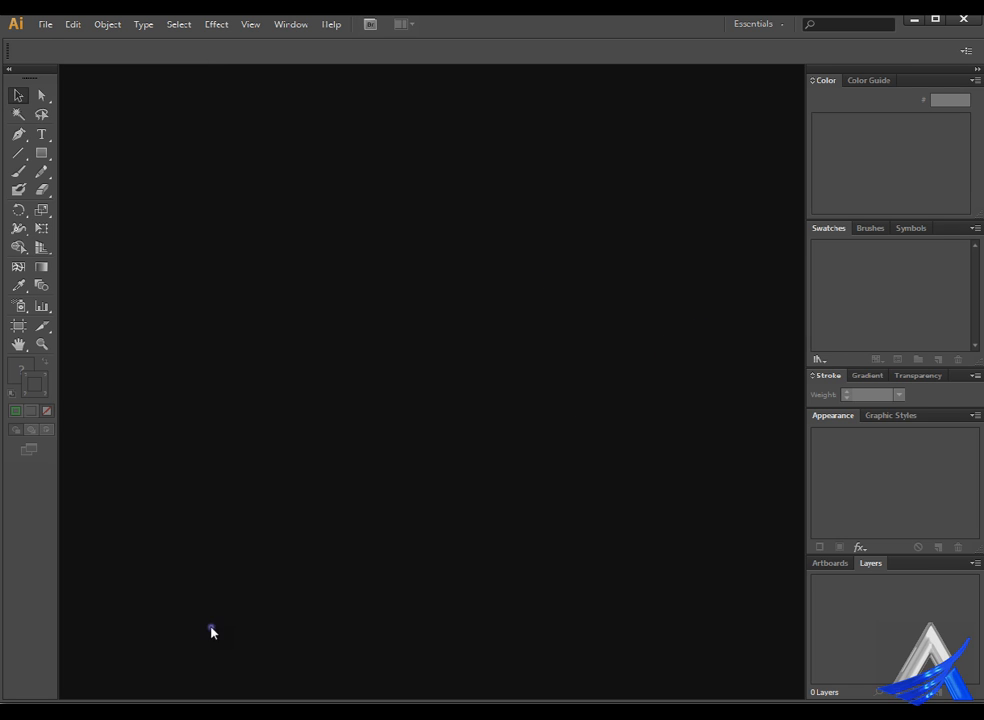
Switch to the Excercise File folder in Windows Explorer and view painting.jpg at full size
mouse_move(246, 710)
click(264, 654)
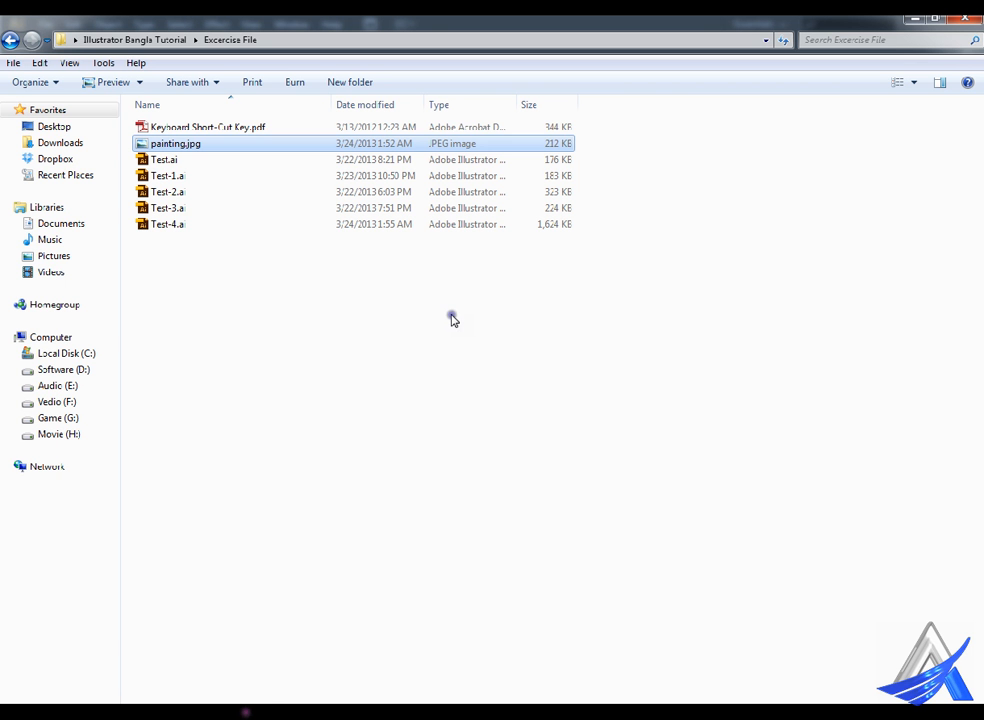
click(184, 222)
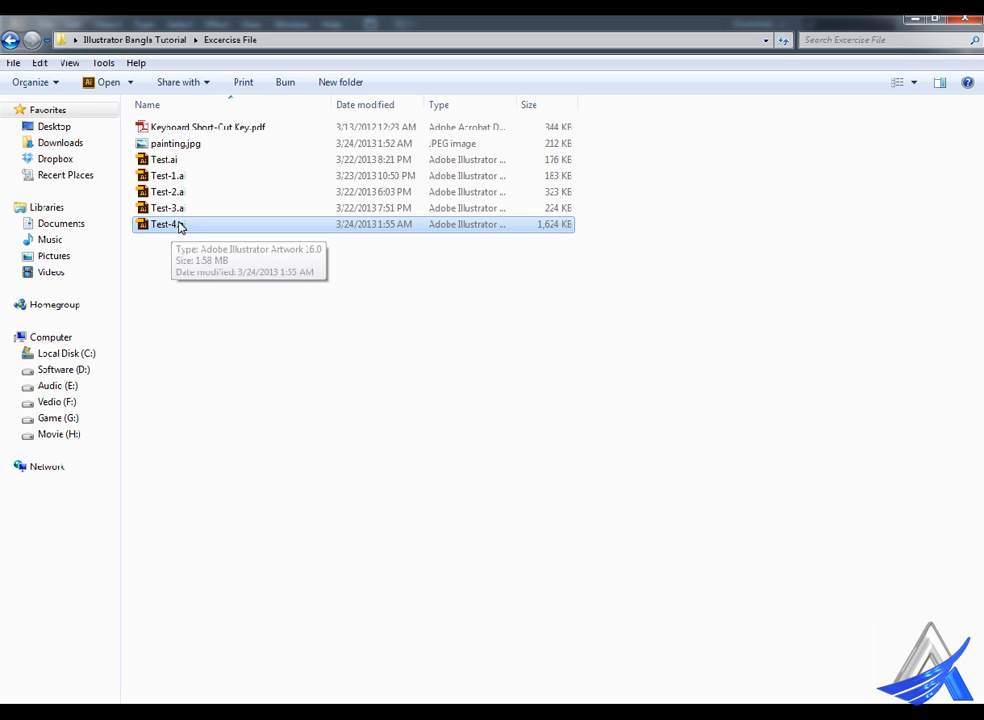
double_click(188, 143)
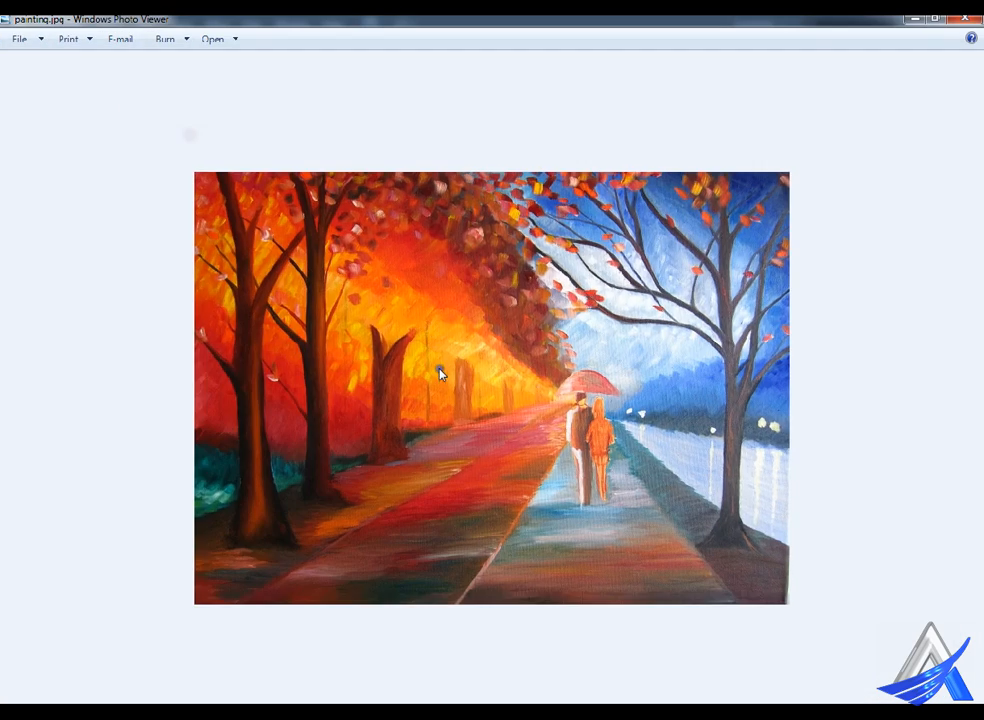
click(966, 18)
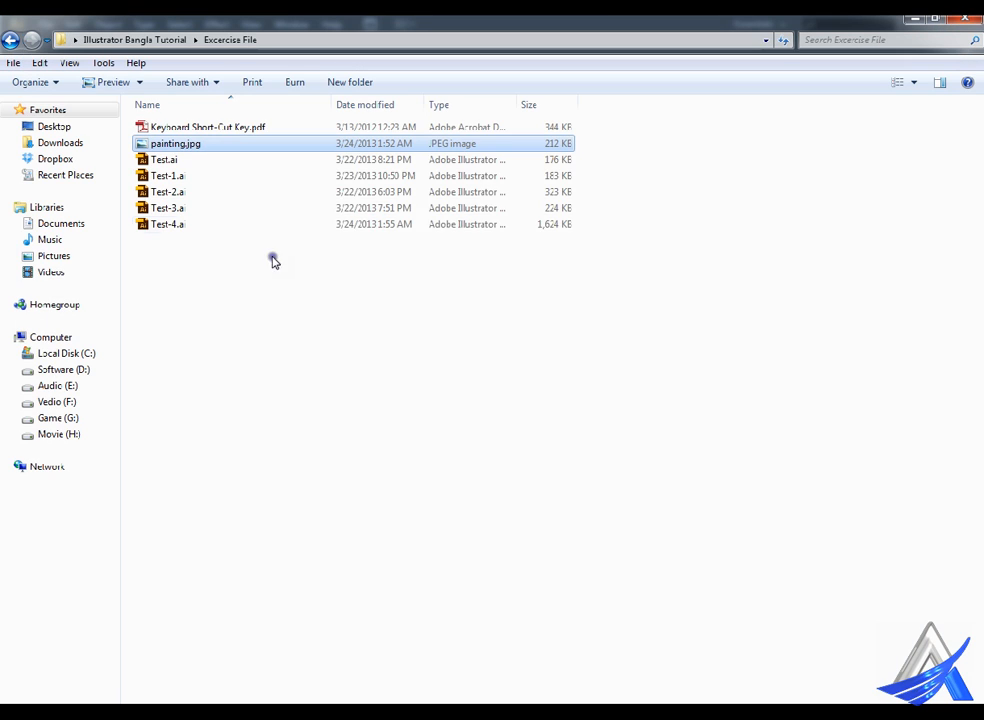
Rename the file painting.jpg as painting-1.jpg
click(191, 145)
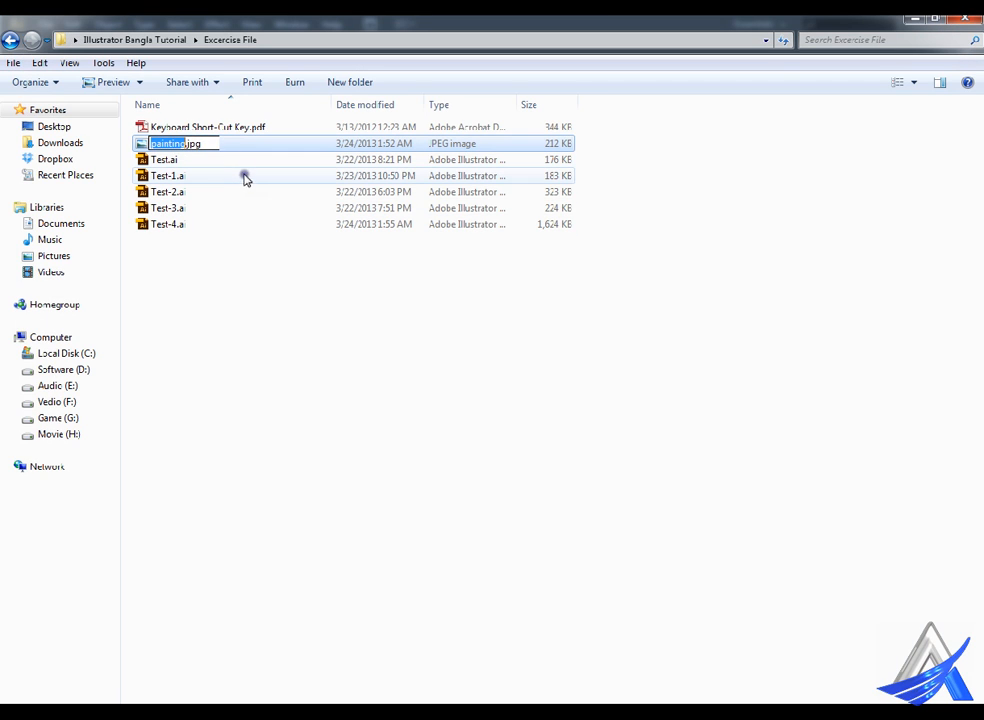
key(Right)
text(-1)
key(Return)
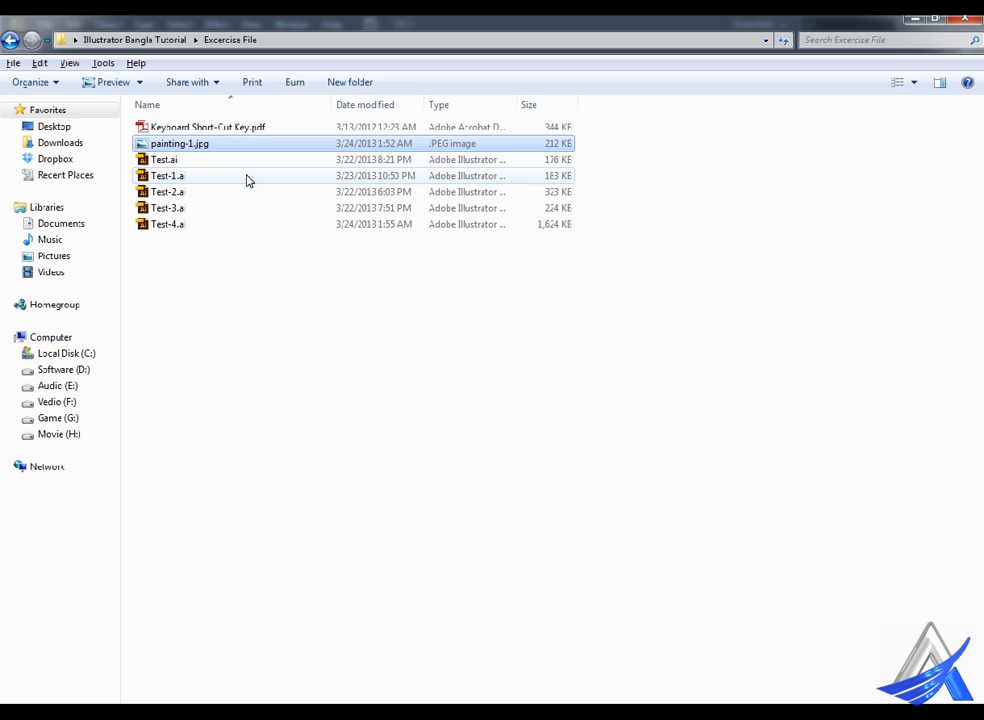
Reopen Test-4.ai in Illustrator, ignoring the missing link to painting.jpg
click(176, 225)
double_click(176, 225)
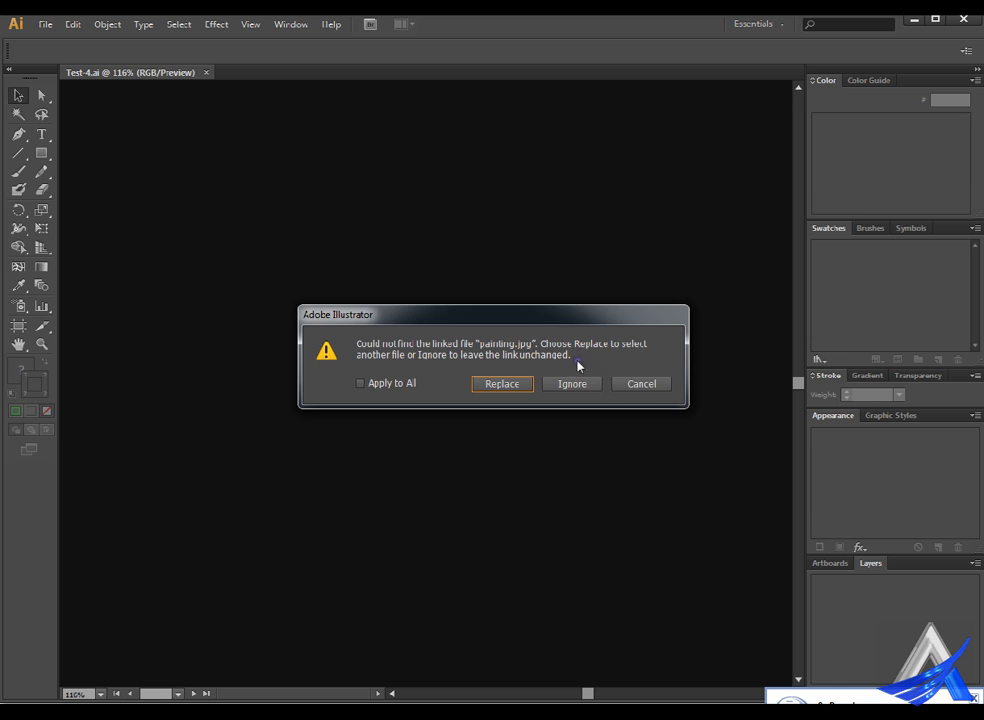
click(606, 393)
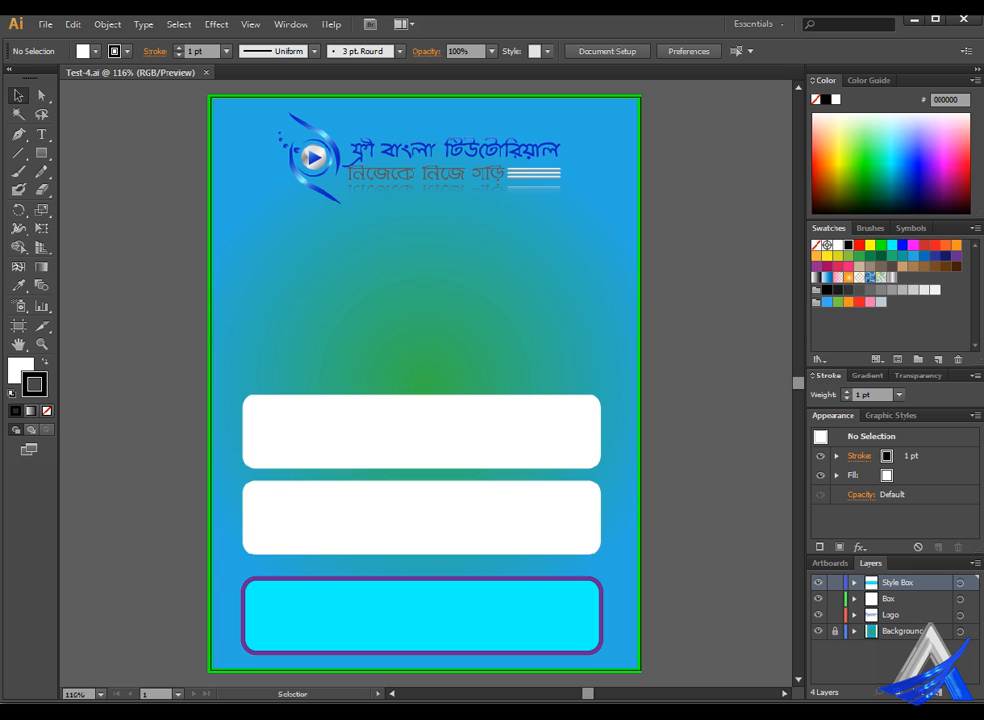
Show the Links panel and move it beside the upper part of the artwork
click(106, 23)
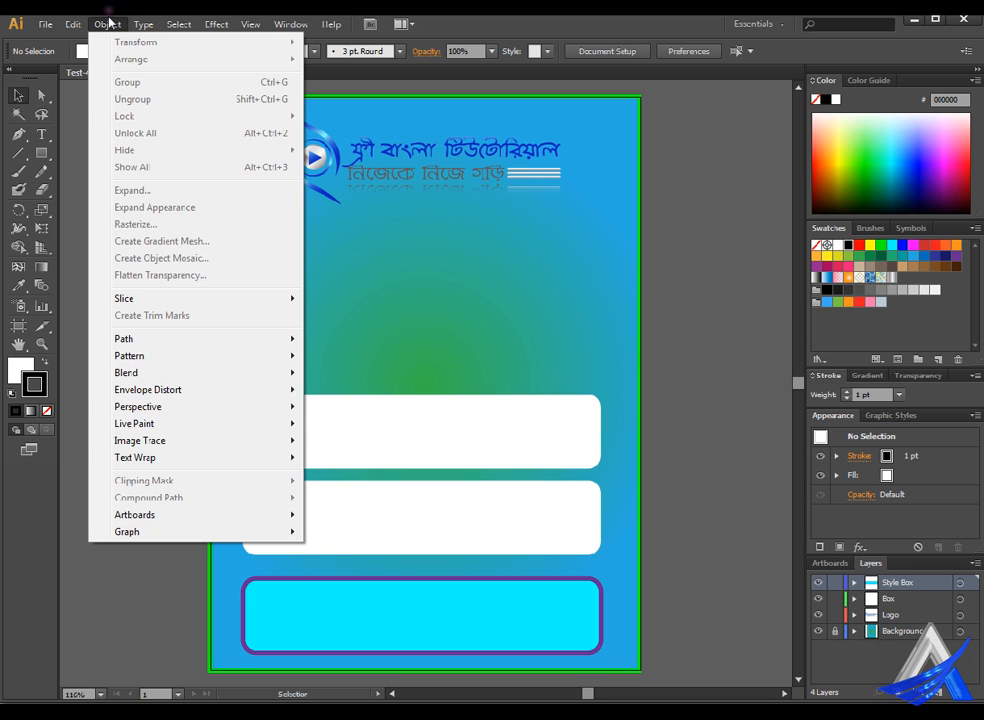
mouse_move(291, 24)
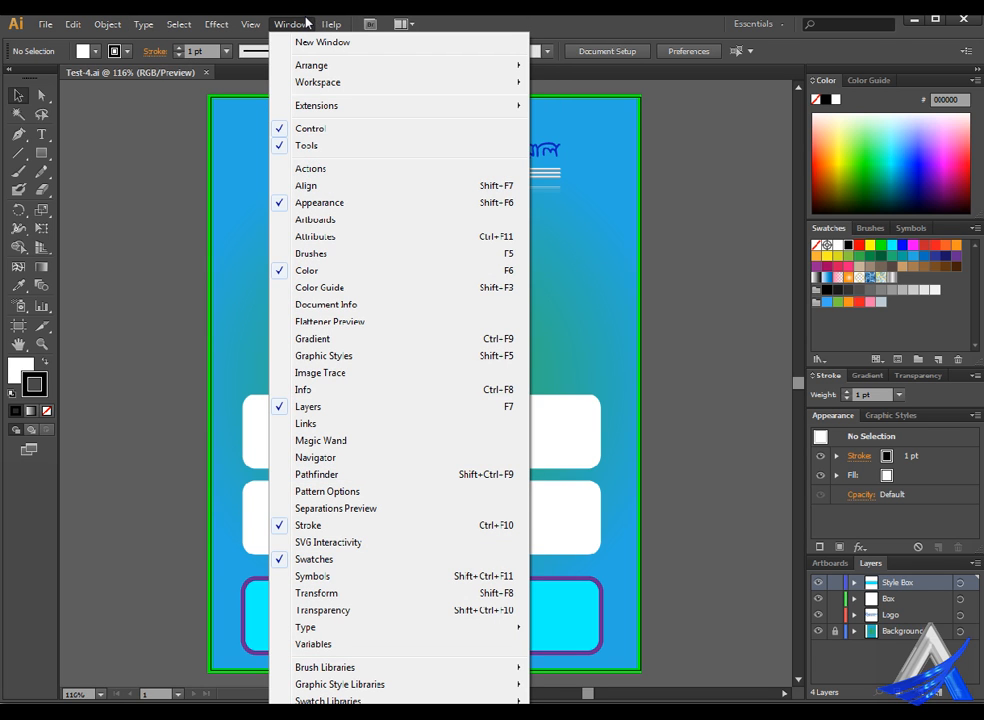
click(323, 428)
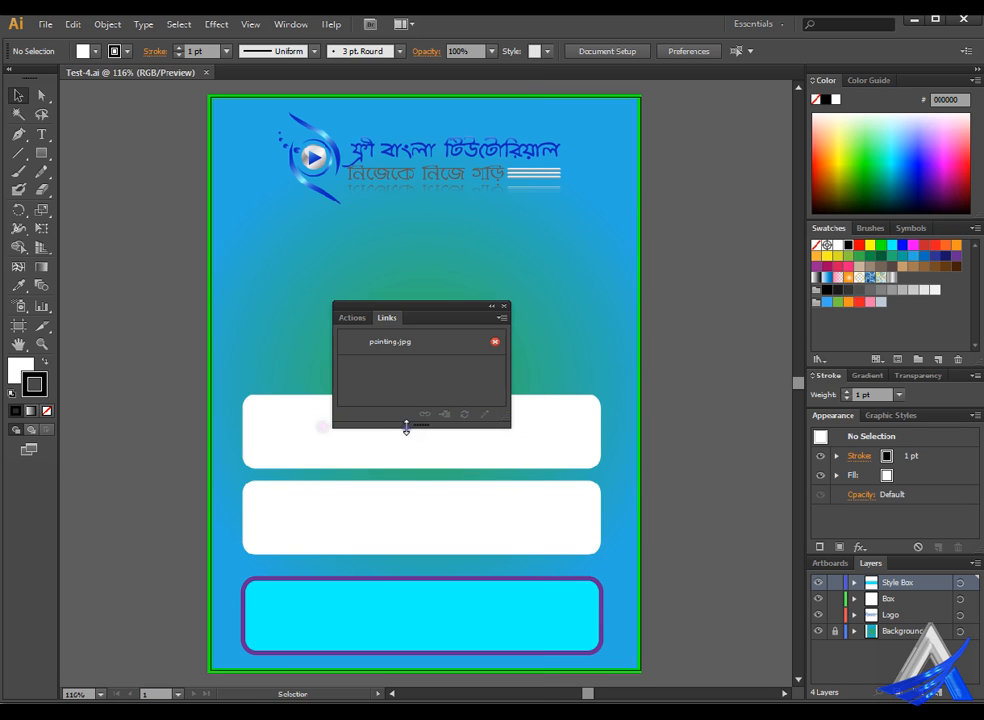
drag(458, 310, 722, 240)
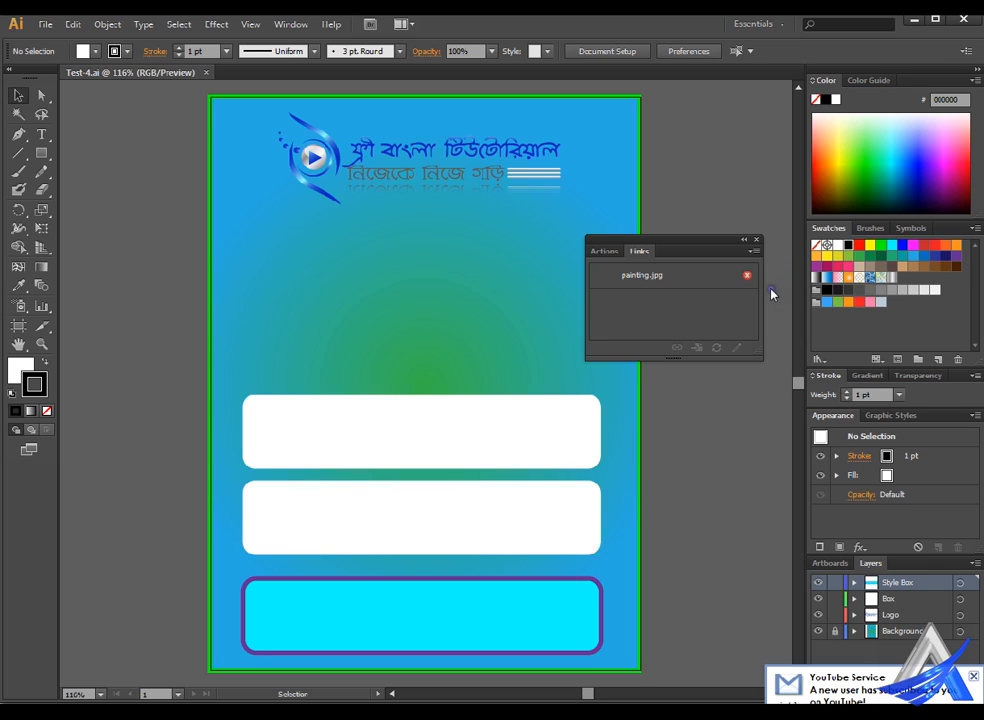
Relink the missing painting.jpg to painting-1.jpg, keeping it as a linked file
click(688, 276)
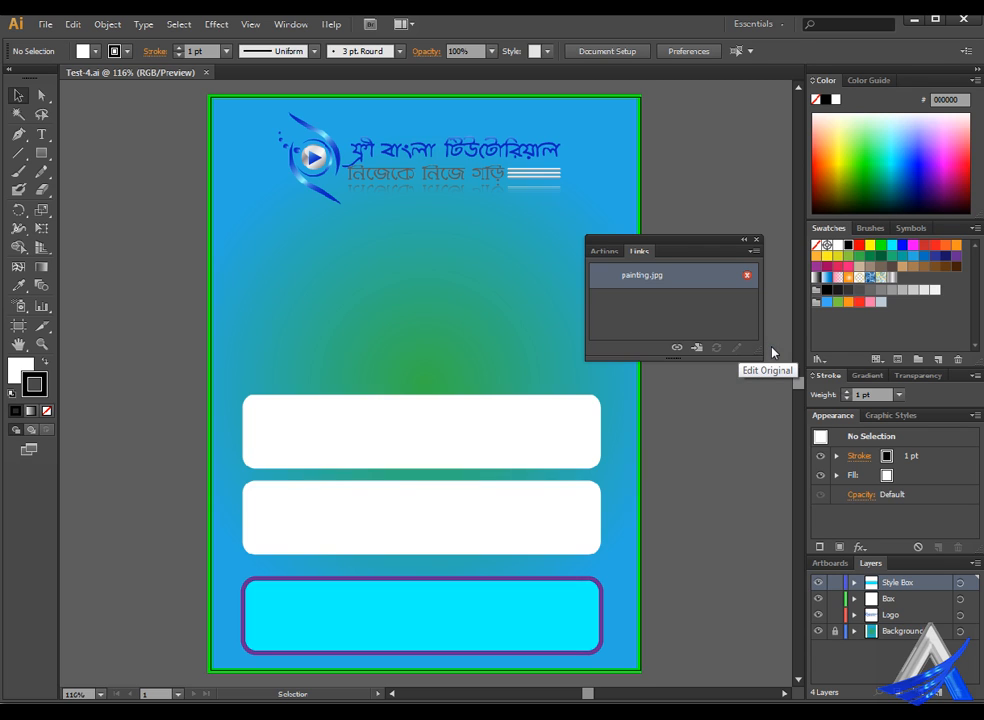
click(706, 349)
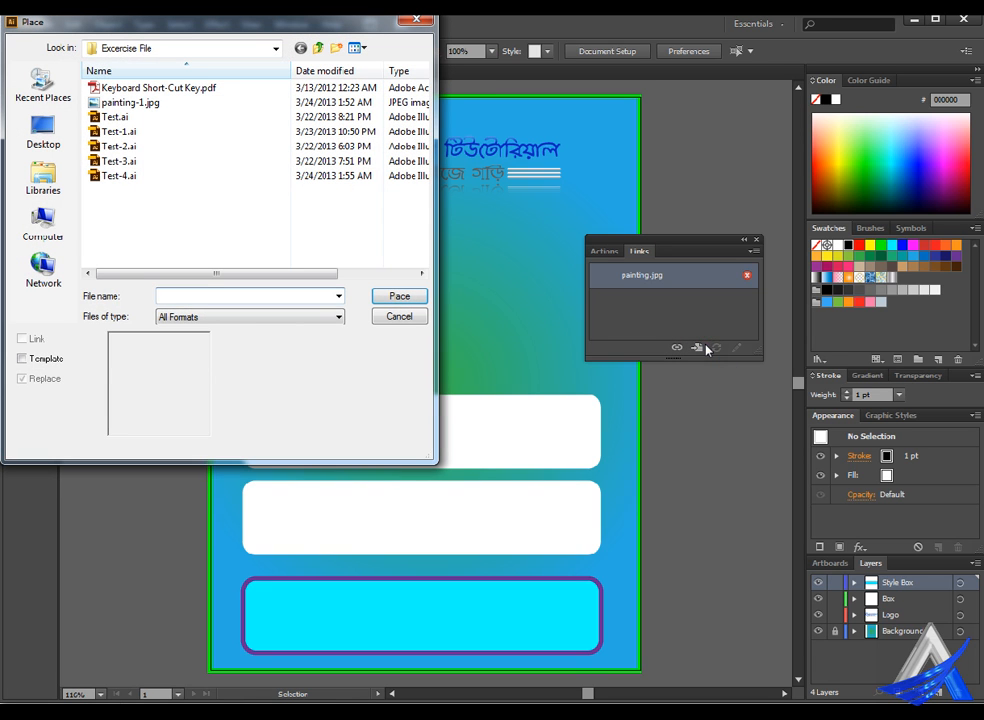
click(140, 102)
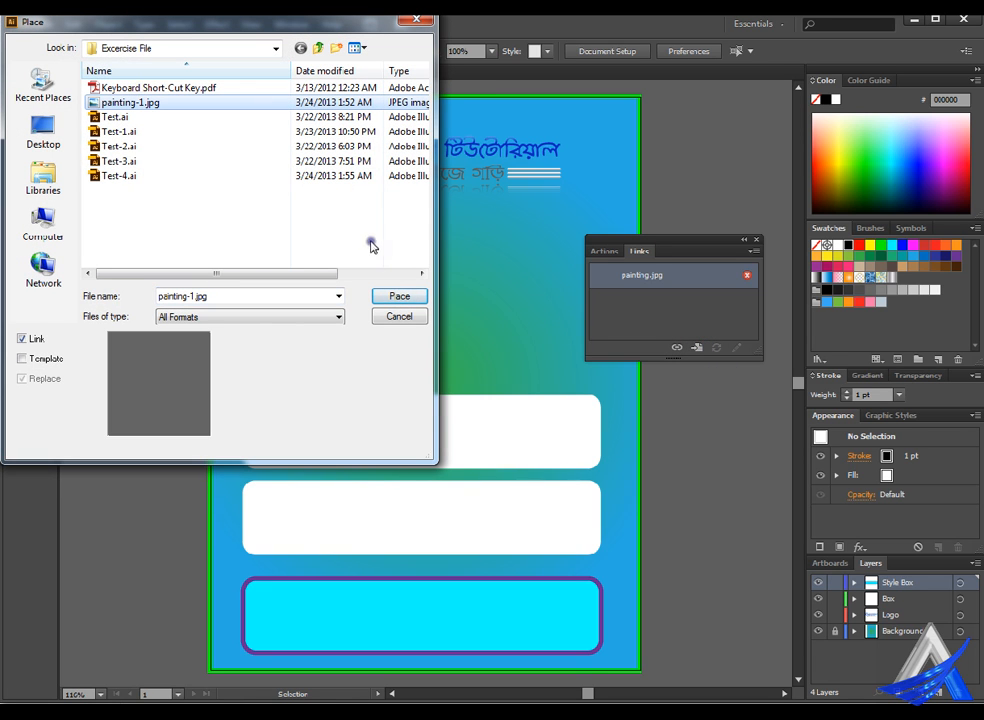
click(400, 296)
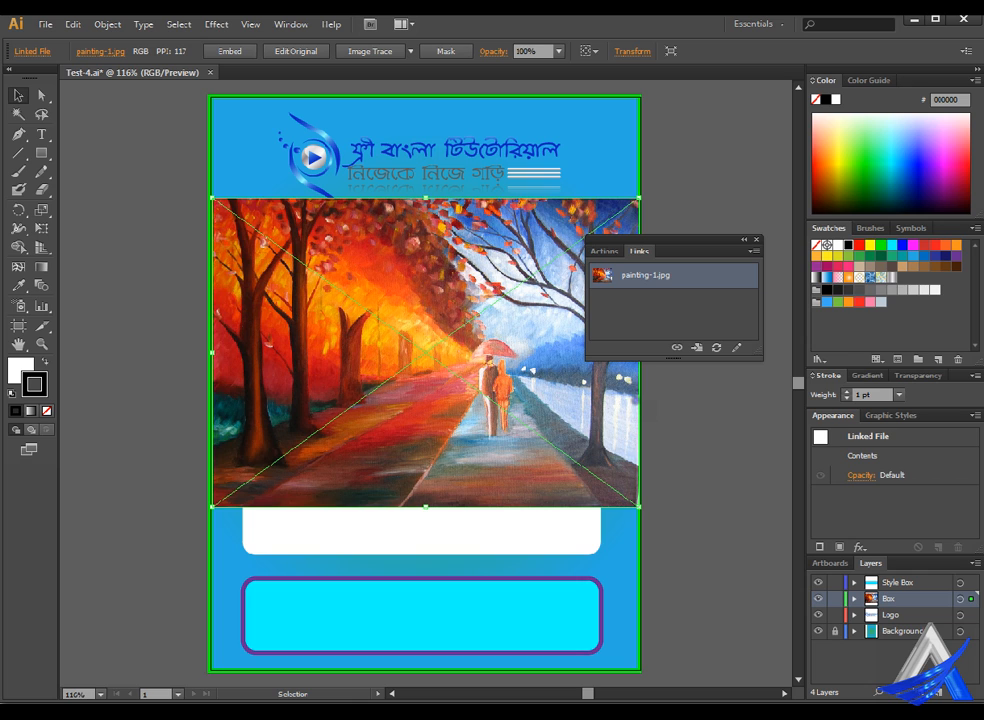
Review the placement options available for the linked painting, keeping Preserve set to Transforms
click(753, 251)
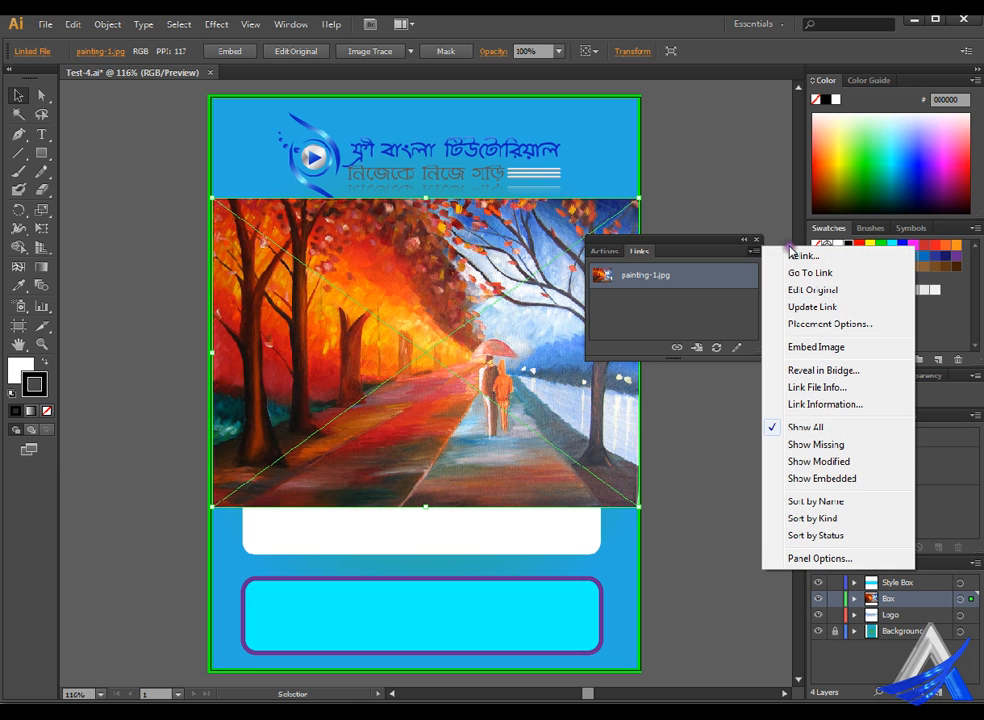
click(830, 324)
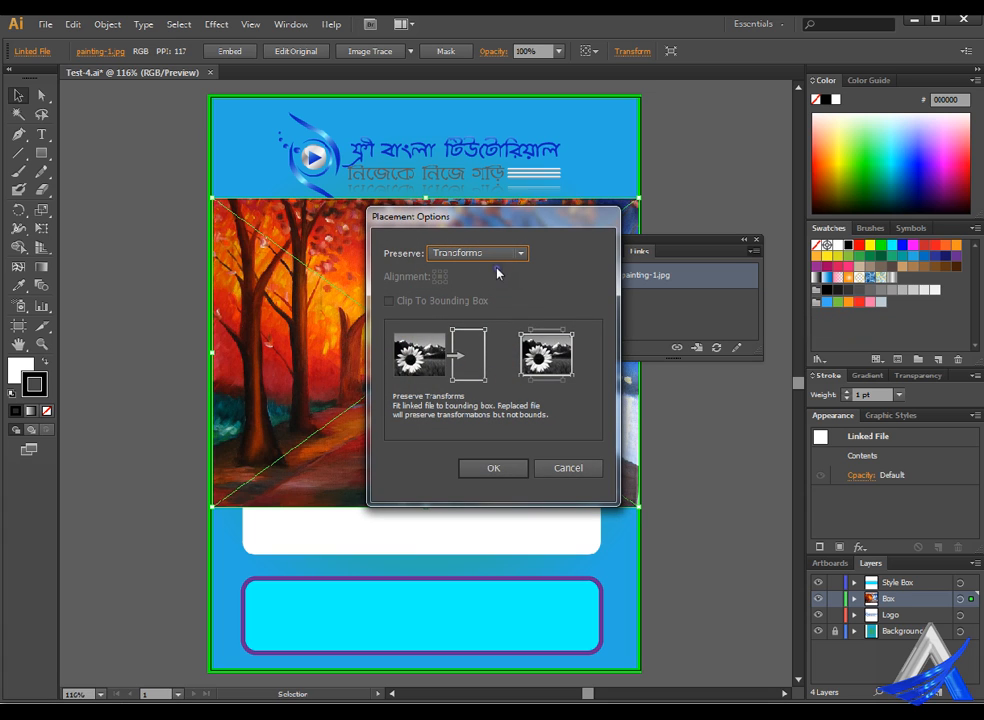
click(519, 254)
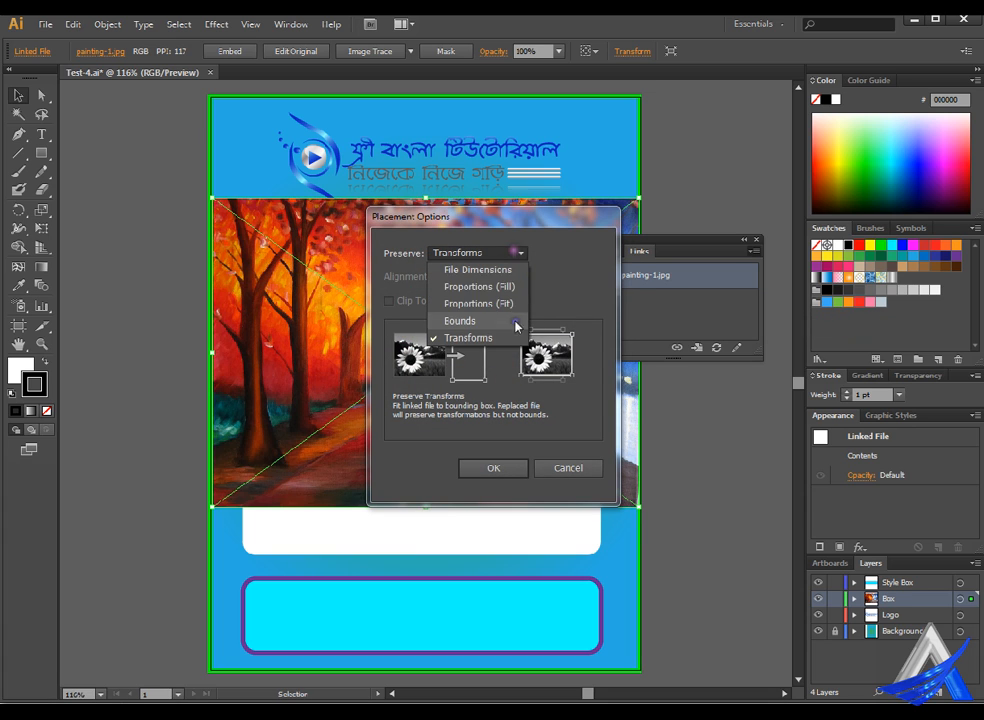
click(558, 302)
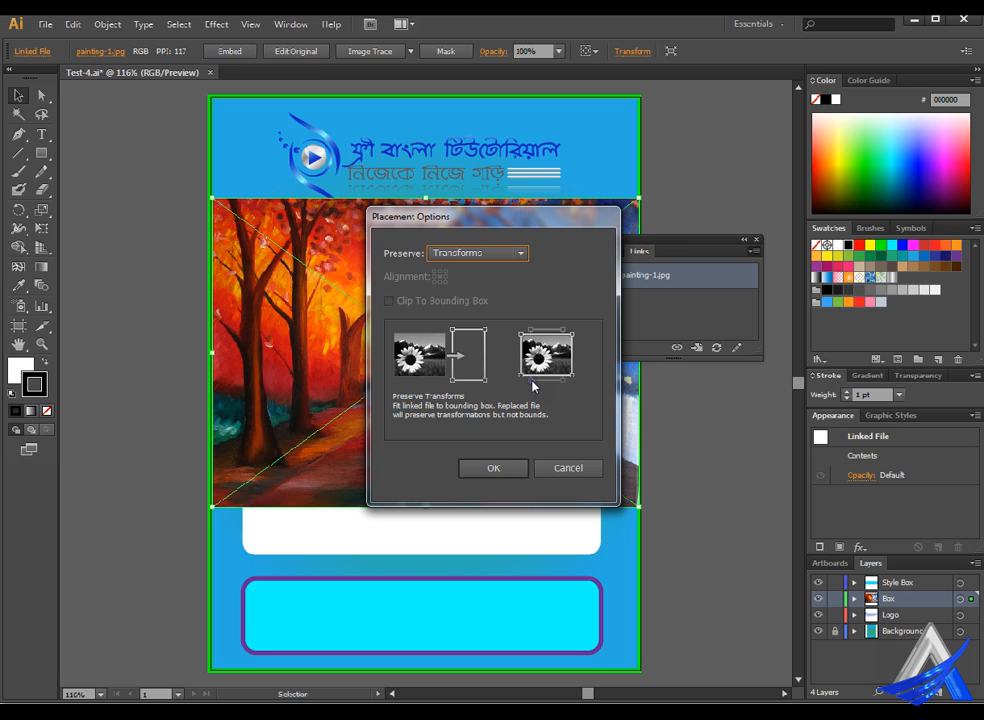
click(495, 468)
Examine the link information for painting-1.jpg and open its link file info
click(752, 251)
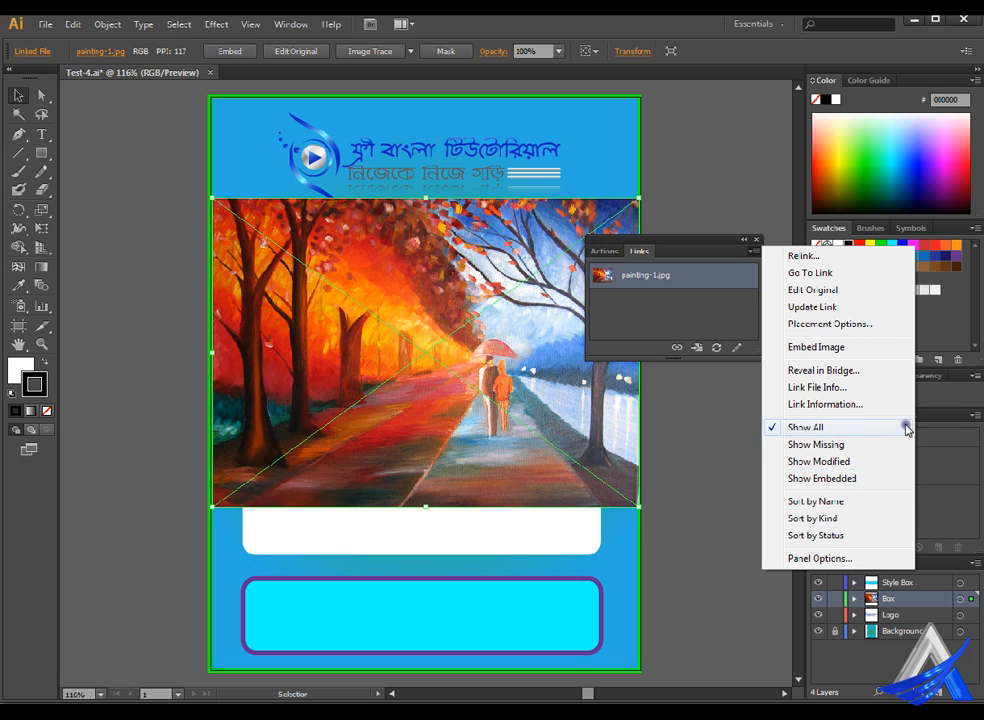
click(909, 406)
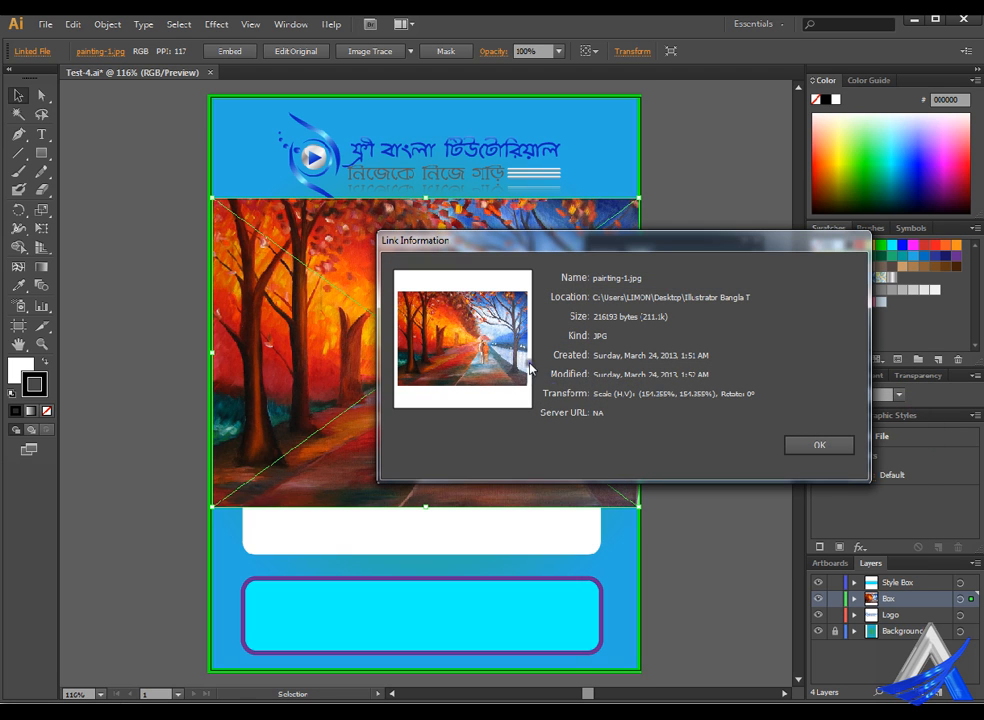
click(817, 445)
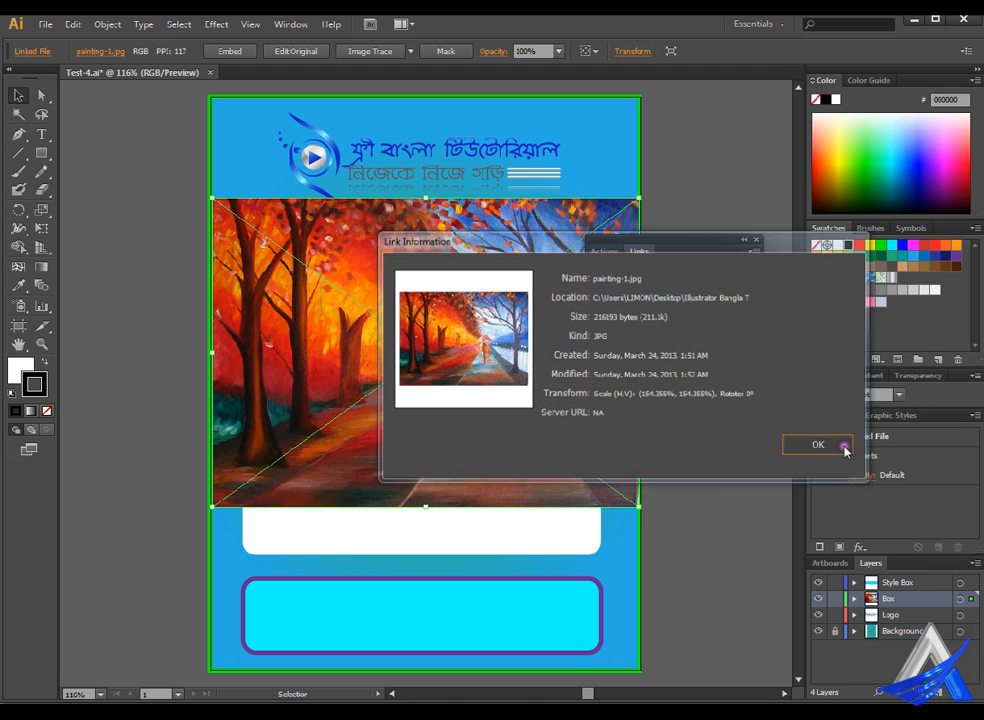
click(753, 251)
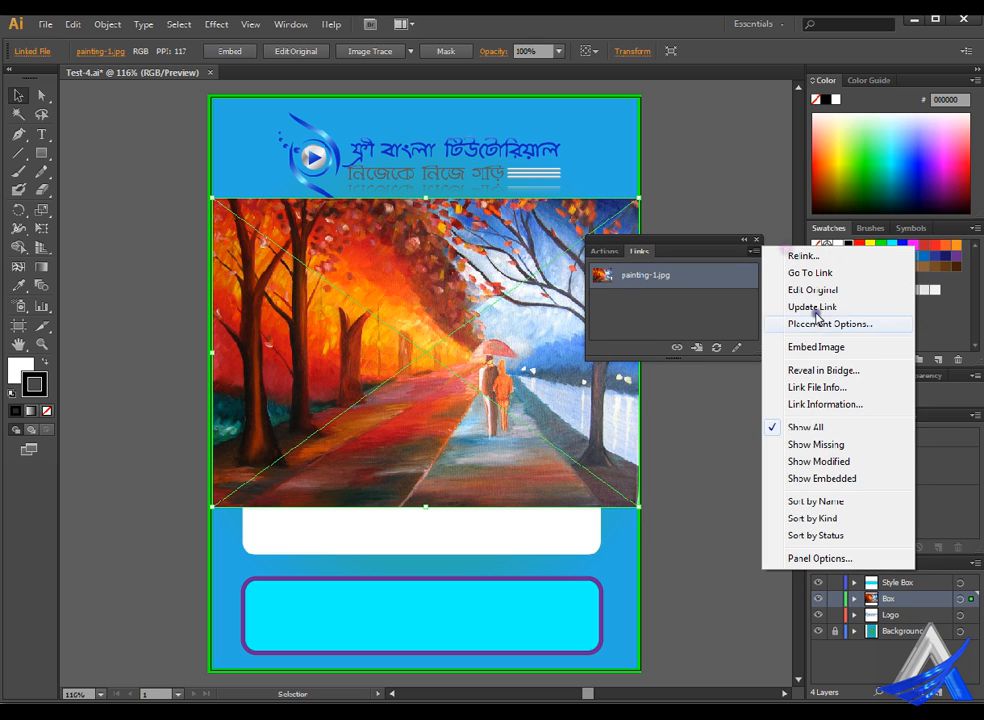
click(860, 391)
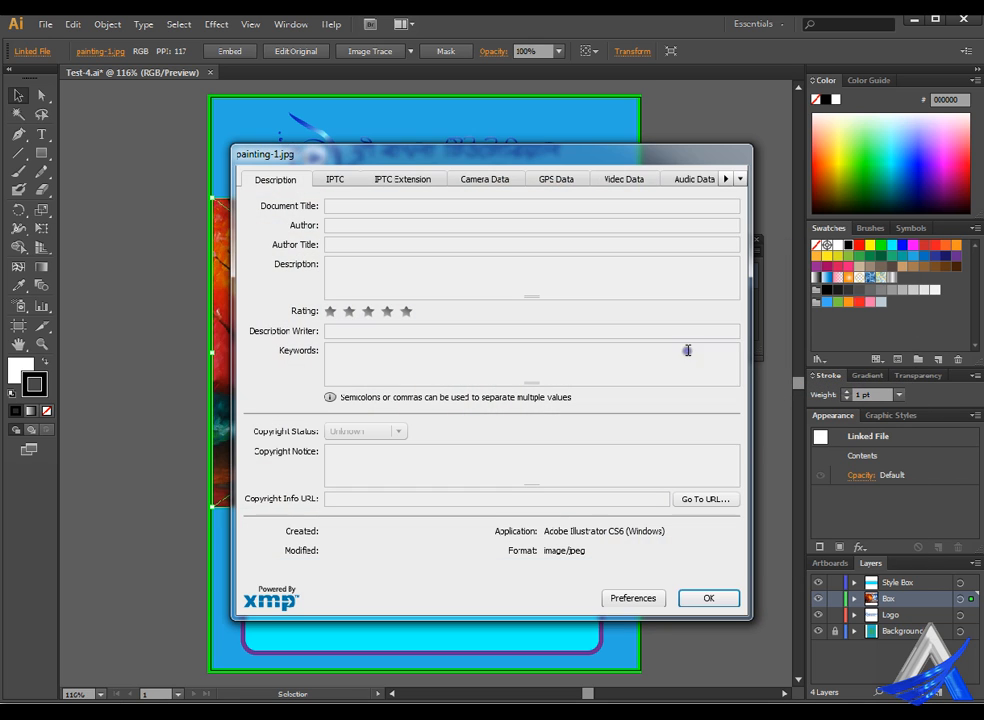
Close the file info and review the Links panel's thumbnail size options without changing them
click(722, 602)
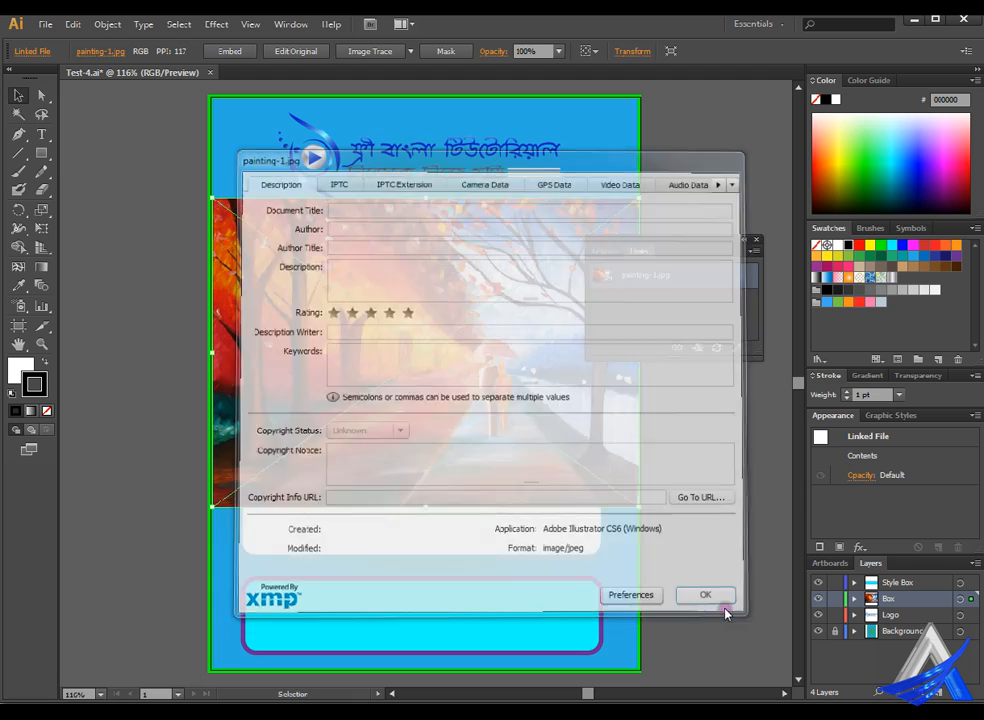
click(753, 251)
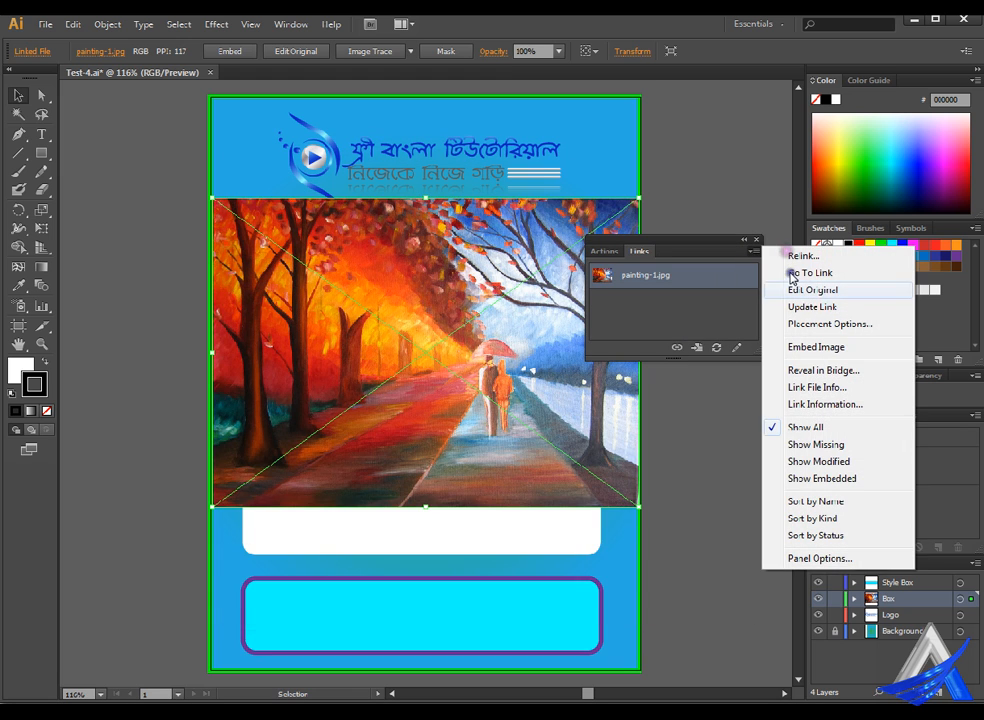
click(869, 562)
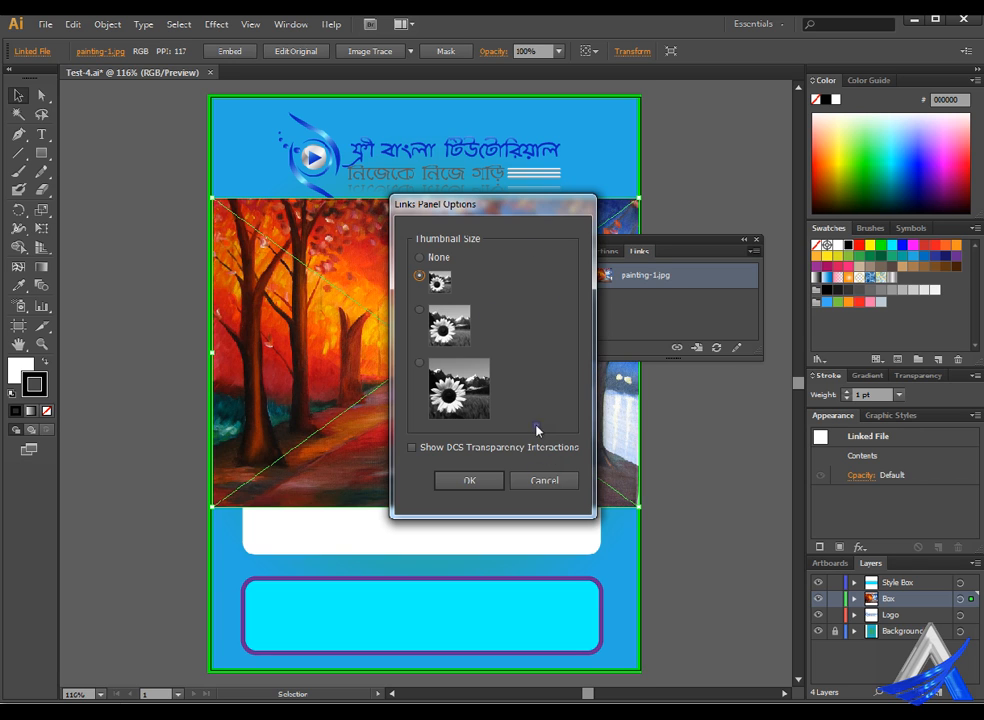
click(548, 485)
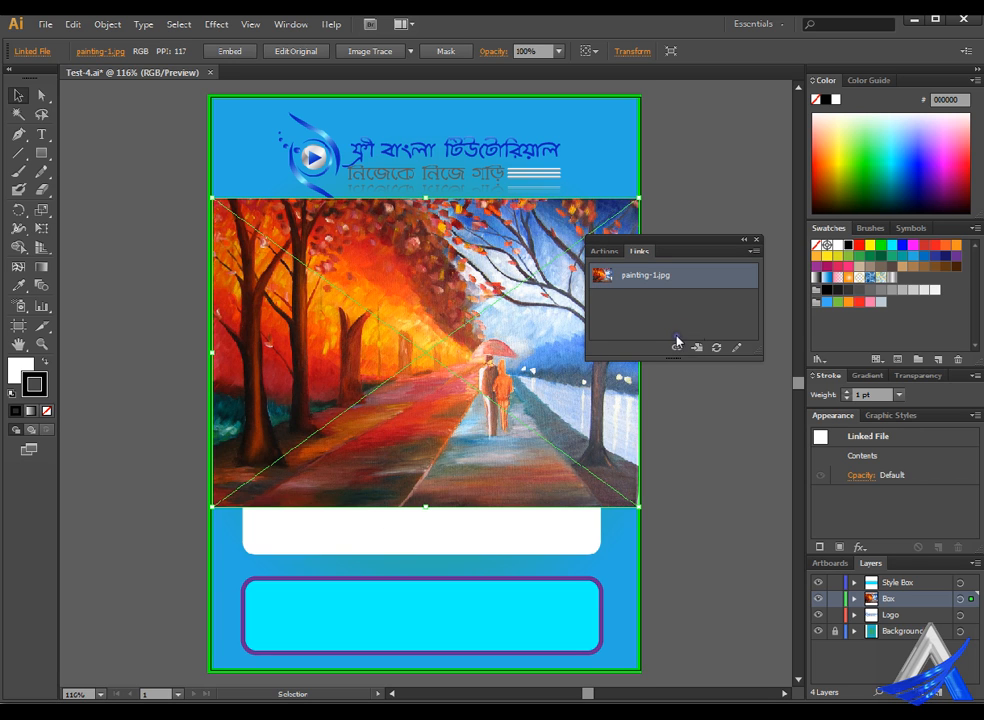
drag(716, 238, 737, 238)
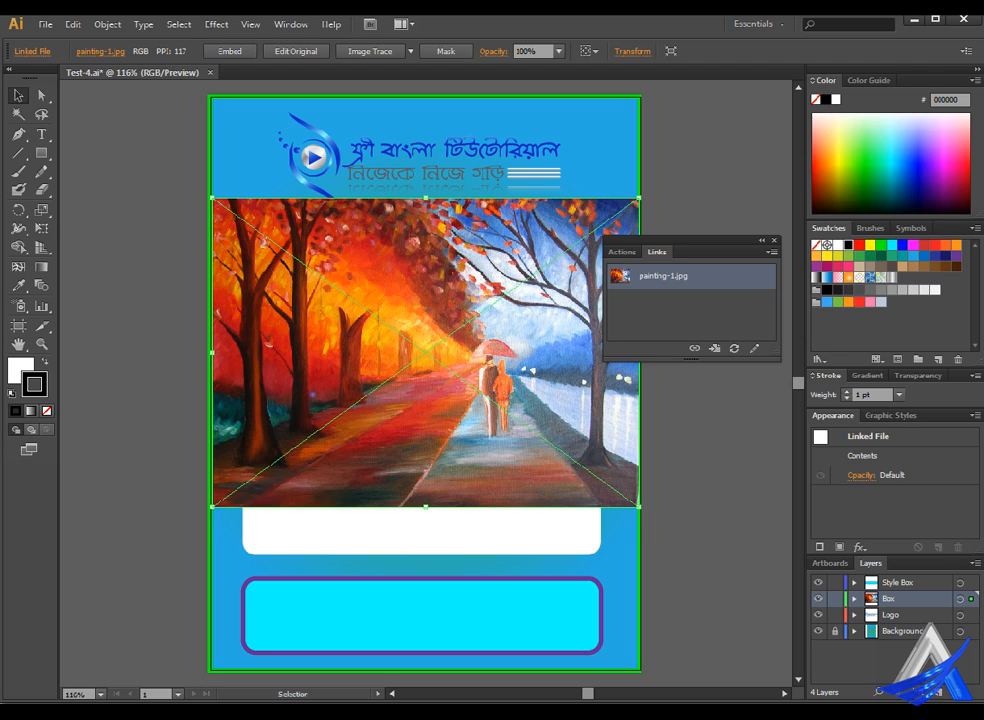
Try embedding painting-1.jpg, undo the embedding, and check the image's linked-file entry
click(240, 50)
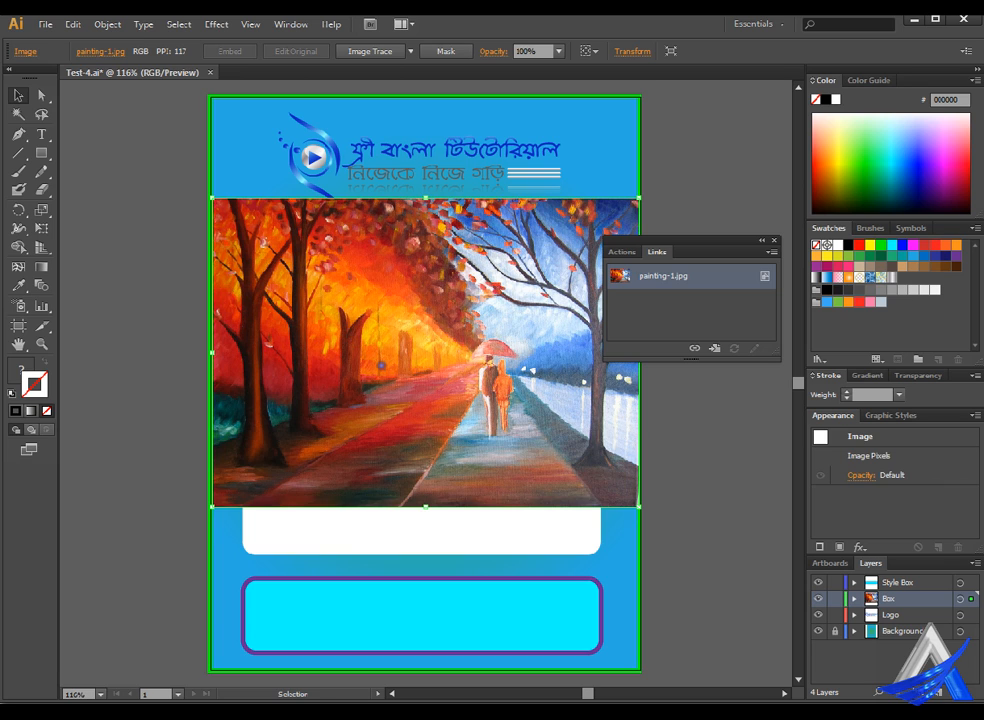
key(ctrl+z)
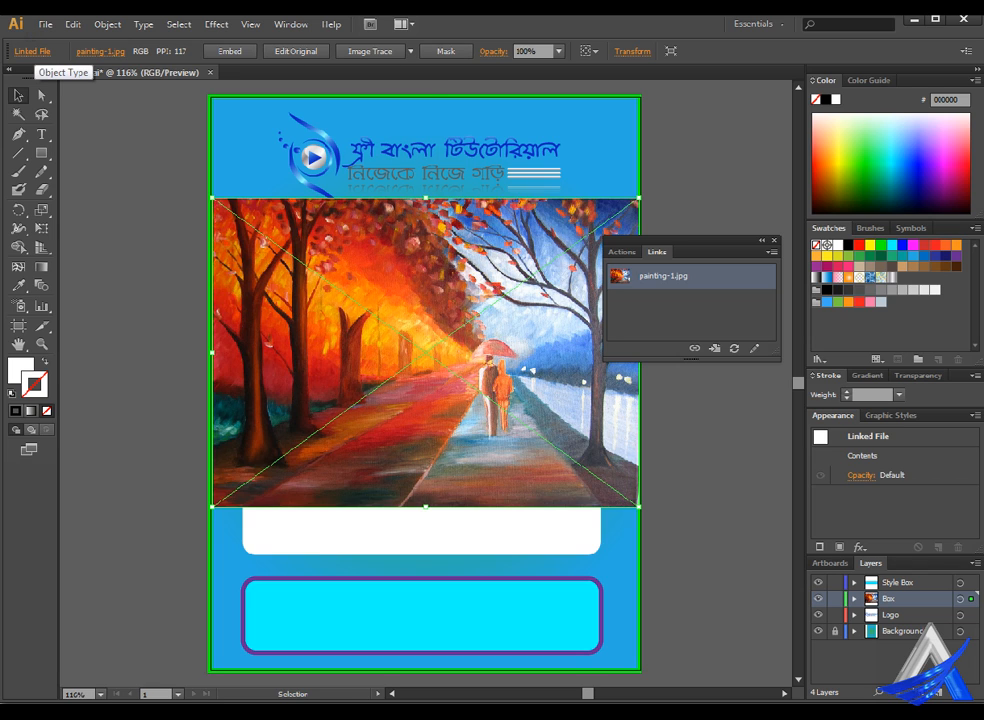
click(32, 51)
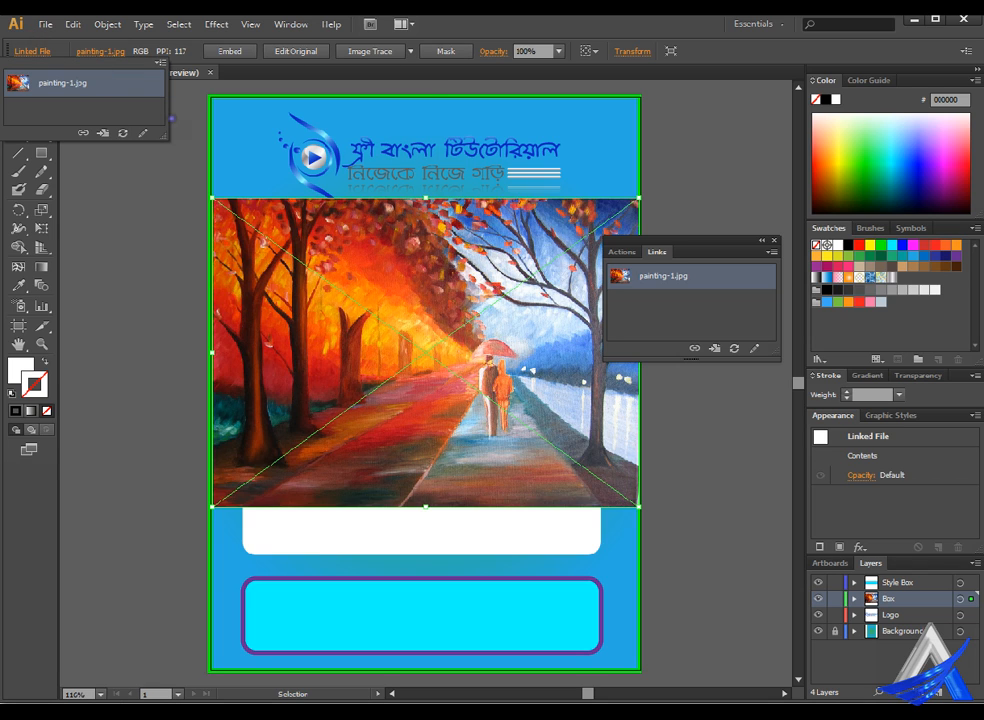
click(132, 212)
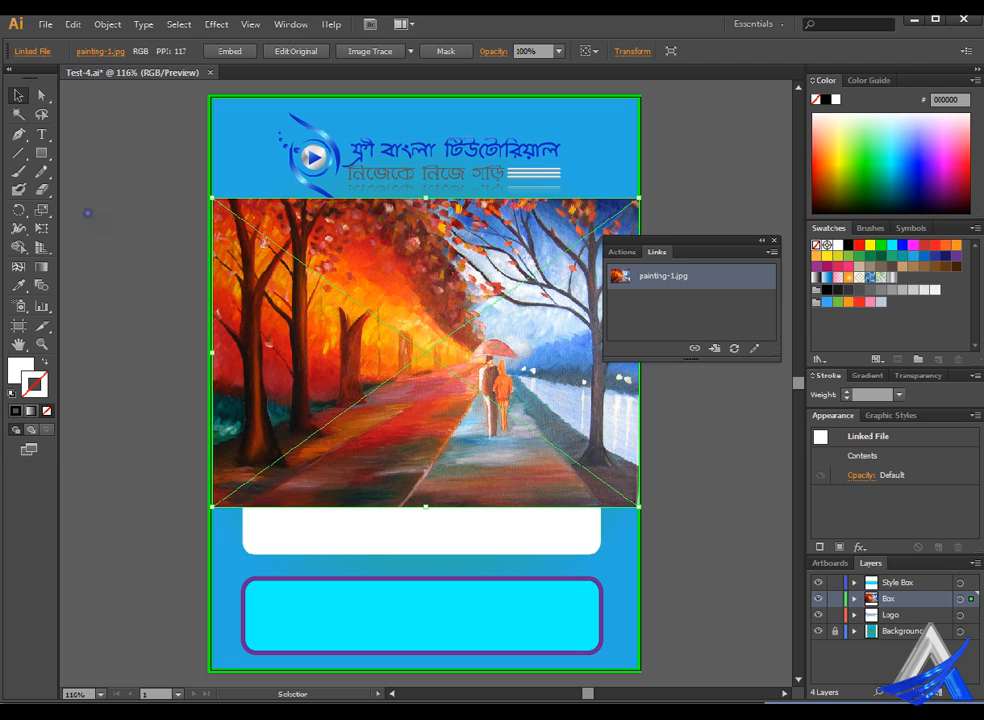
Draw a rectangle about 477 by 162 px across the middle of the painting and remove its fill
click(41, 152)
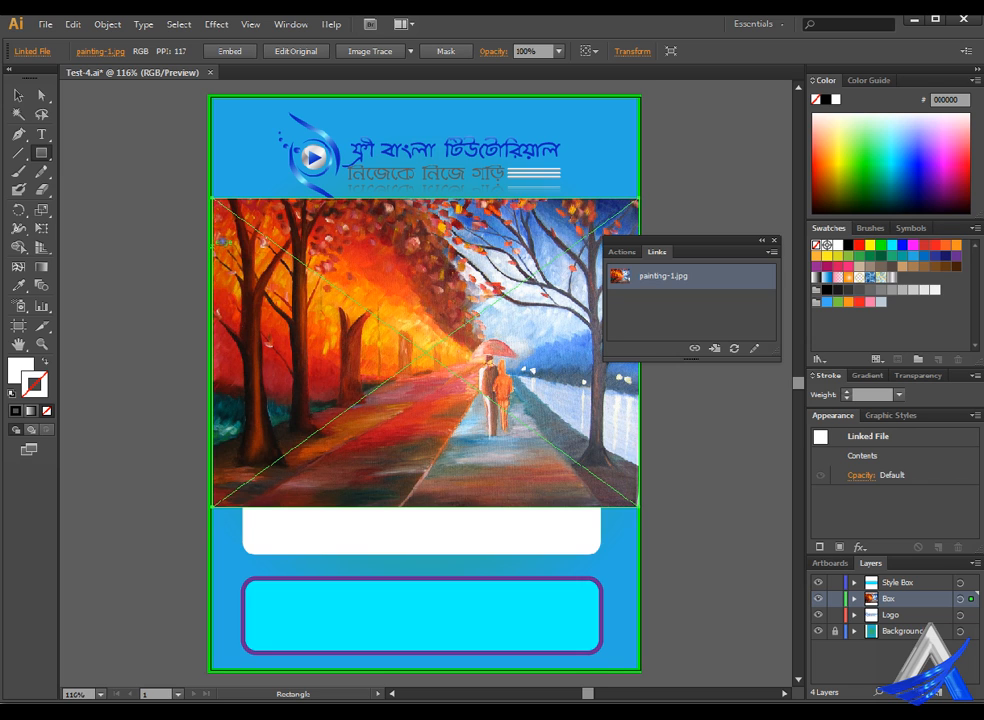
mouse_move(215, 247)
mouse_down()
mouse_move(314, 338)
mouse_move(664, 397)
mouse_up()
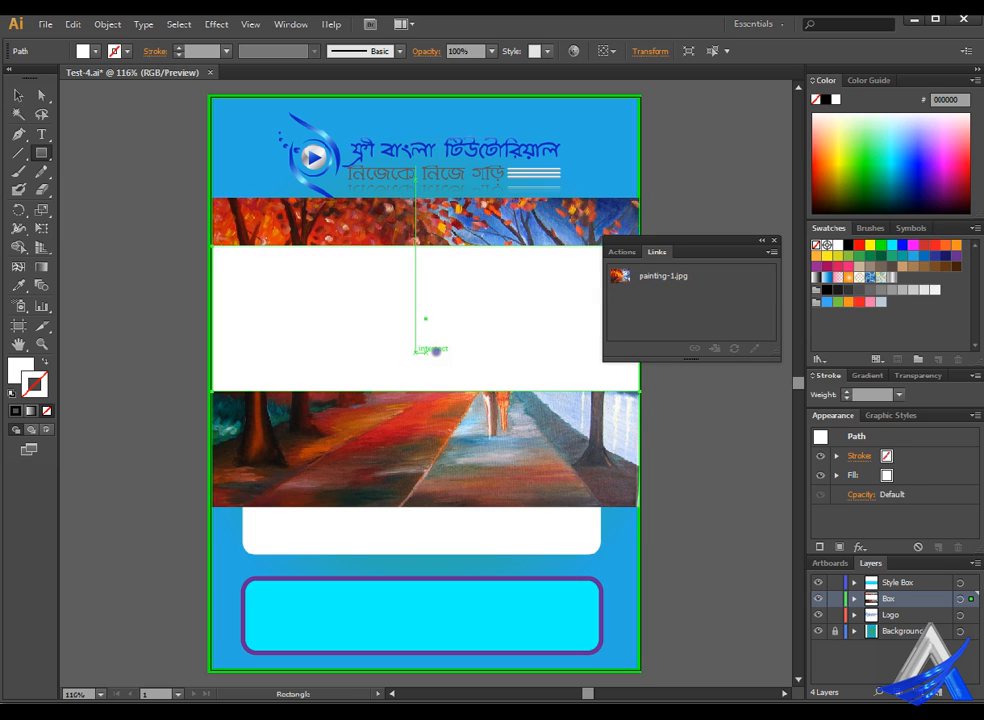
click(46, 410)
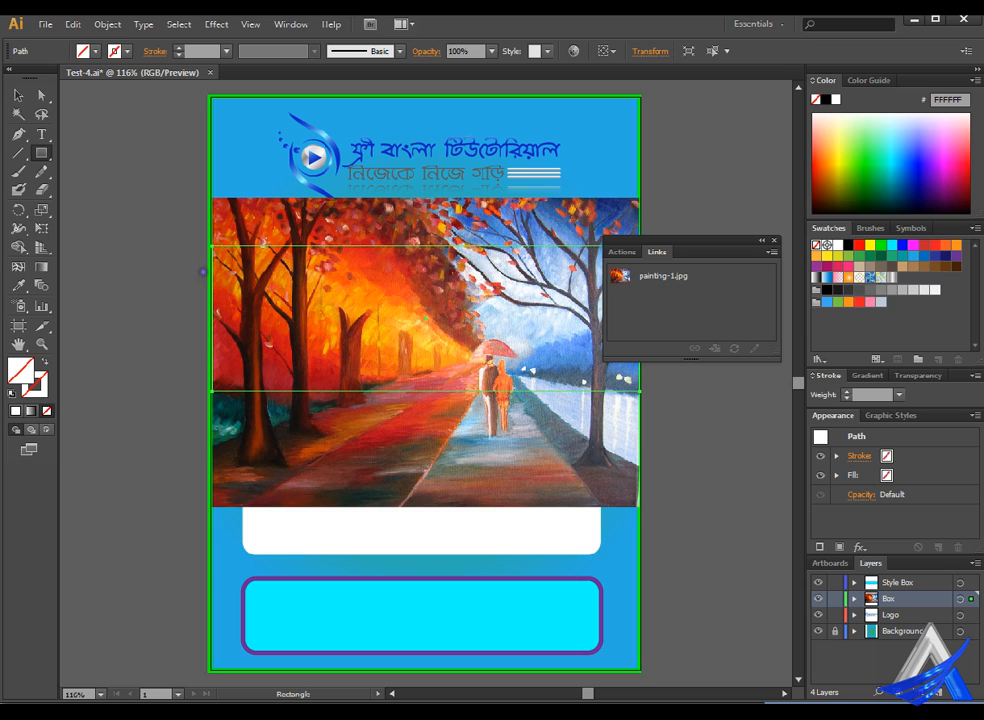
Try a clipping mask on the painting alone, undo back to the filled rectangle, and clear its fill again
click(18, 95)
click(265, 240)
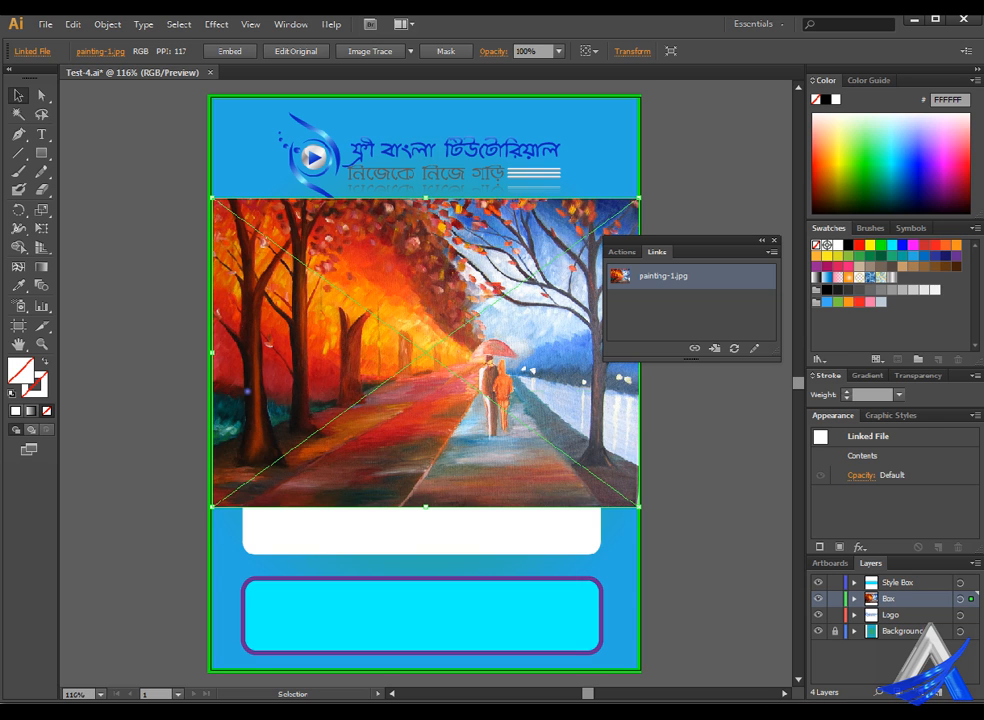
click(108, 23)
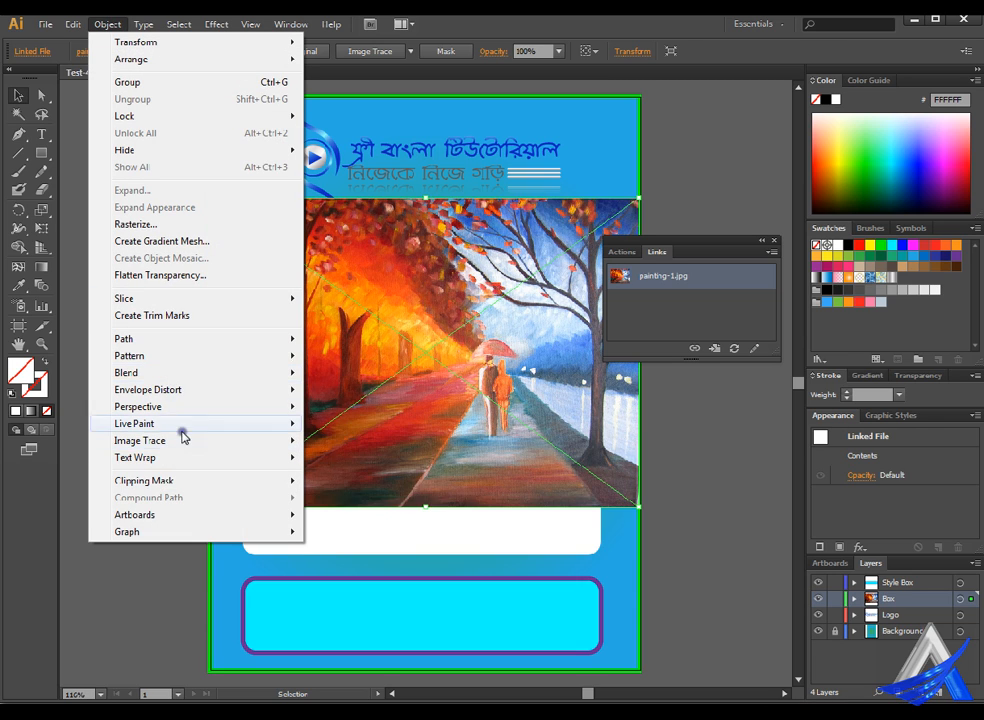
mouse_move(181, 455)
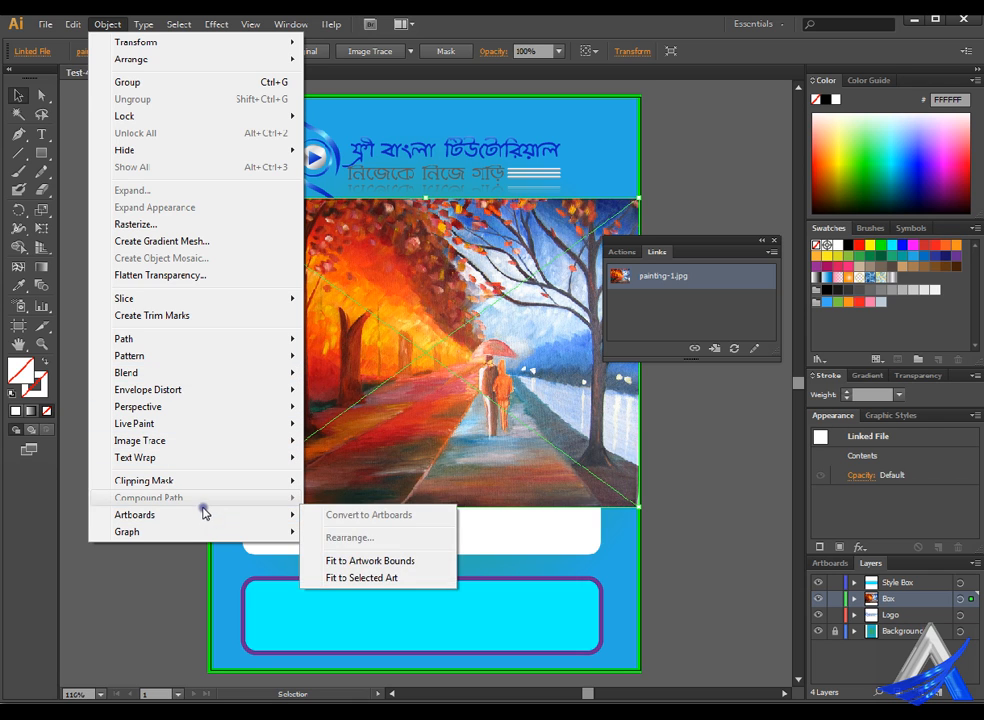
mouse_move(213, 488)
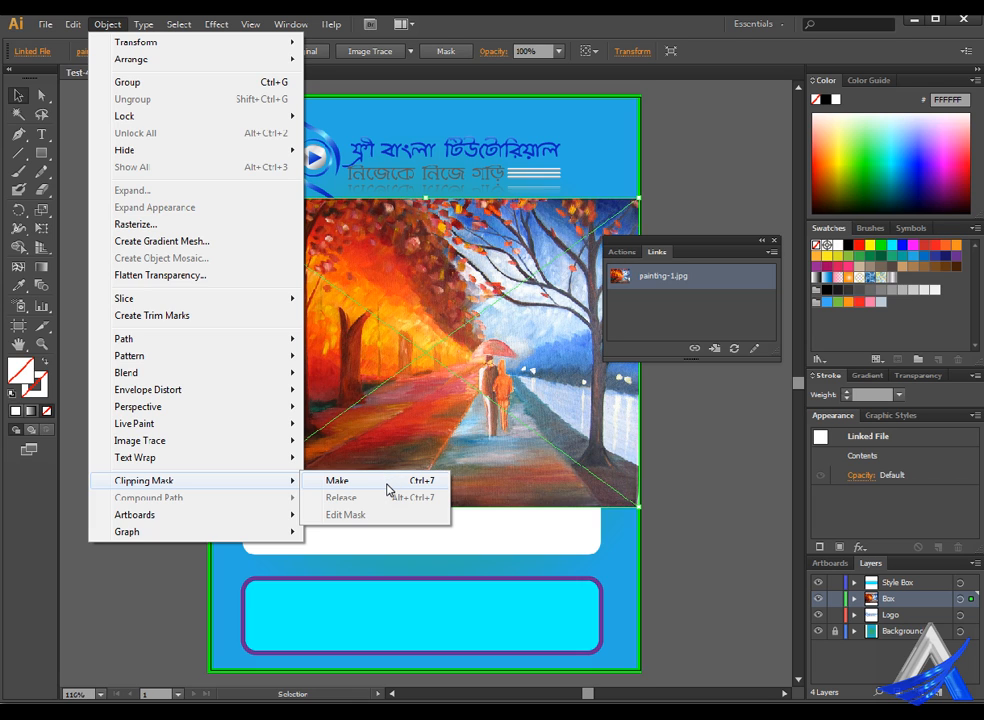
click(338, 481)
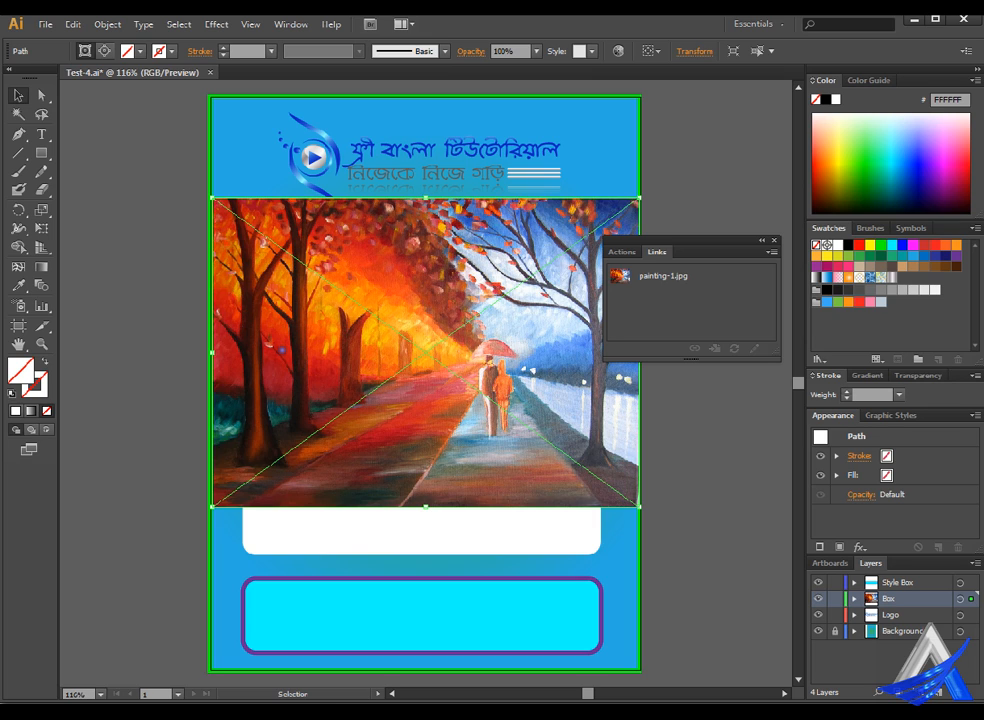
key(ctrl+z)
key(ctrl+z)
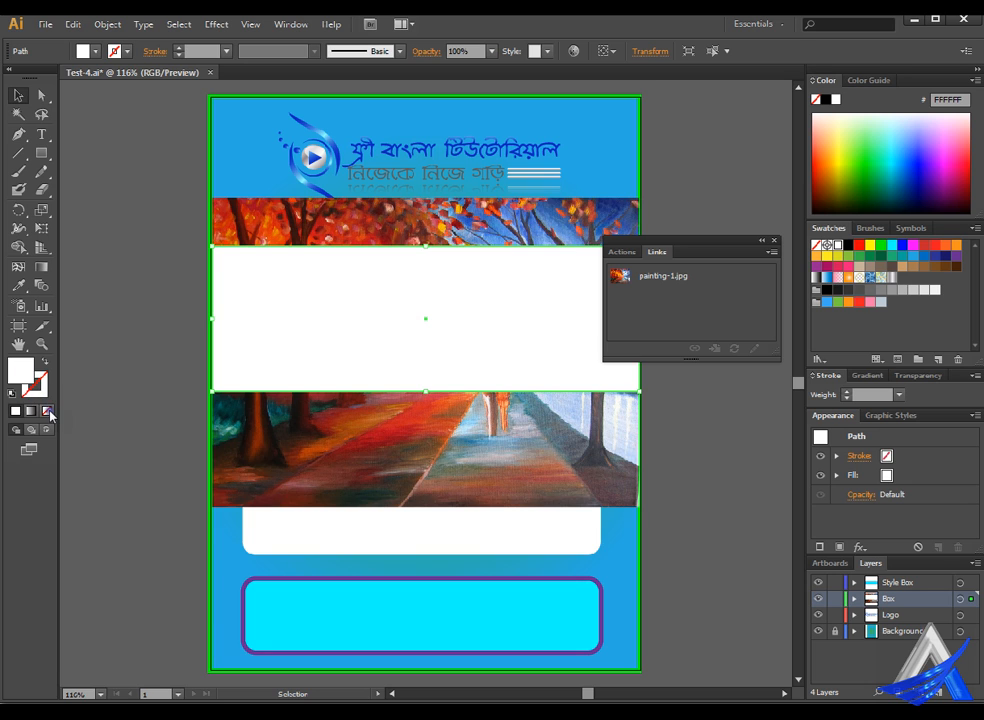
click(47, 411)
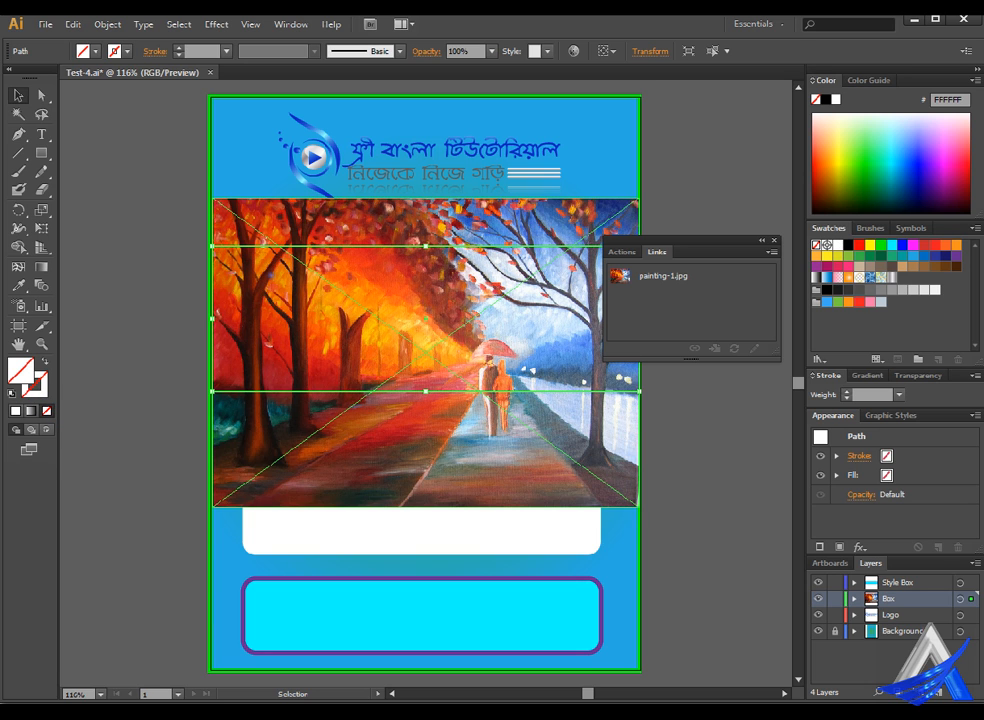
Try to make a clipping mask with only the unfilled rectangle selected
shift+click(276, 276)
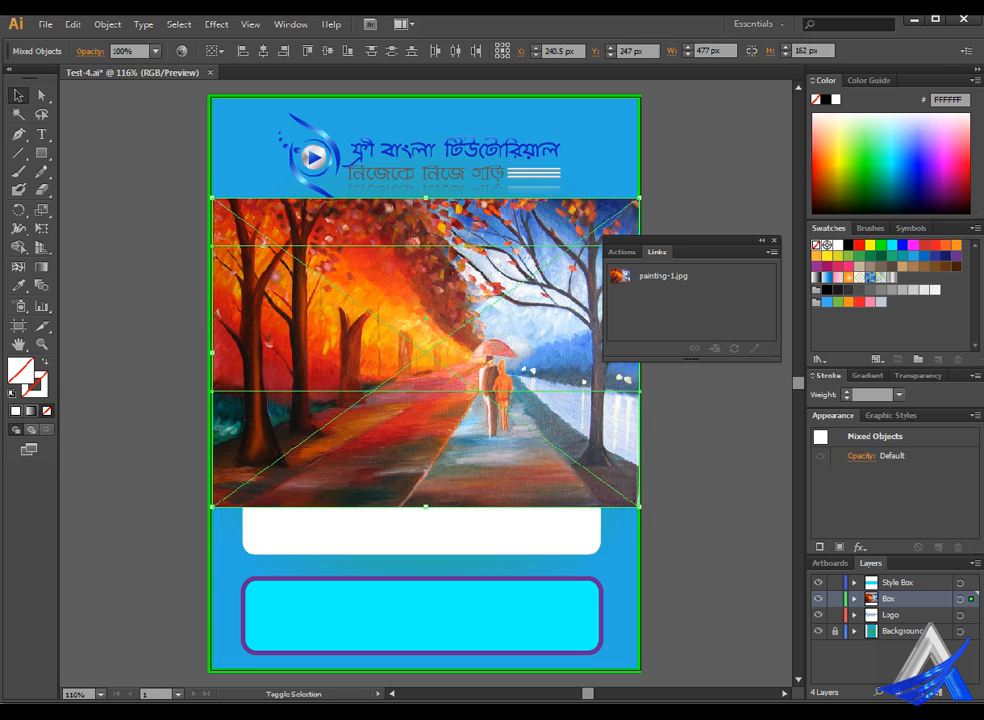
shift+click(323, 208)
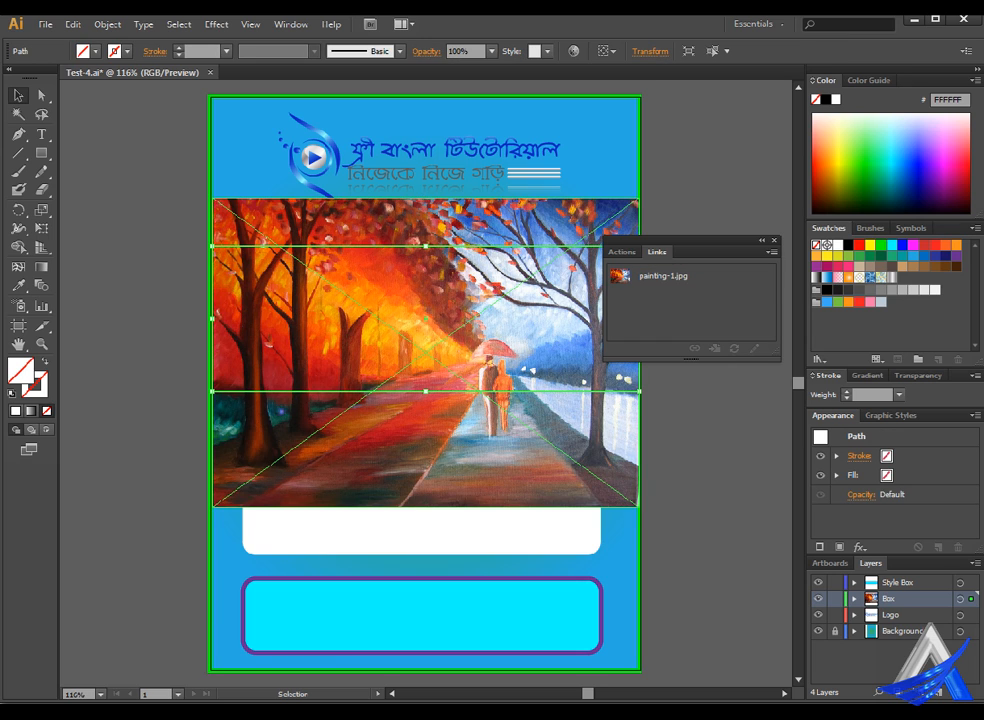
click(107, 24)
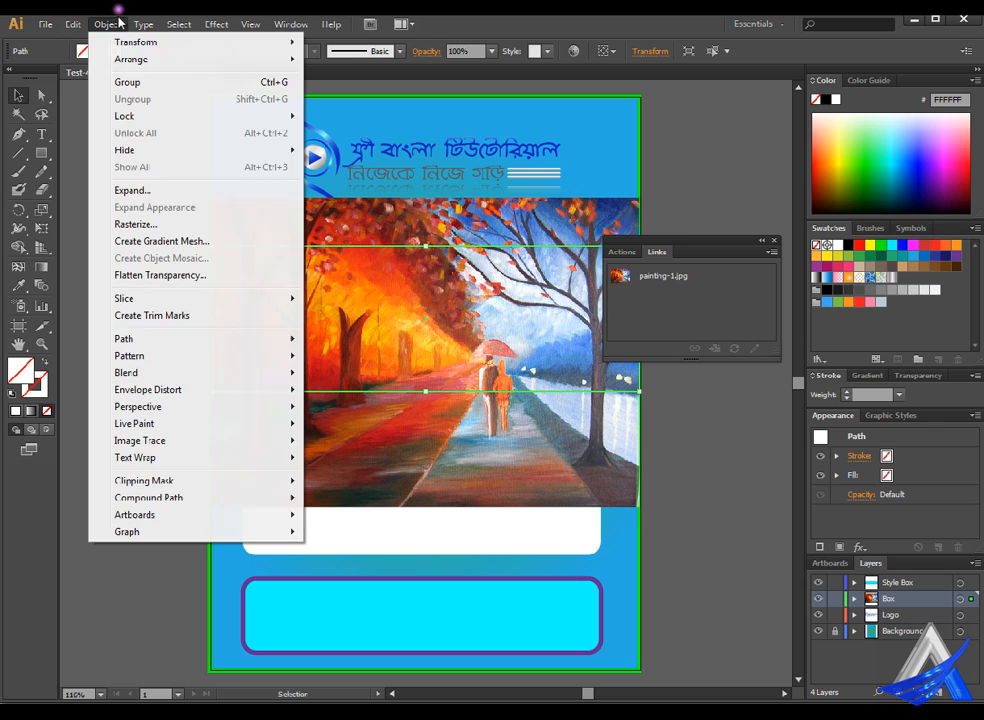
mouse_move(187, 488)
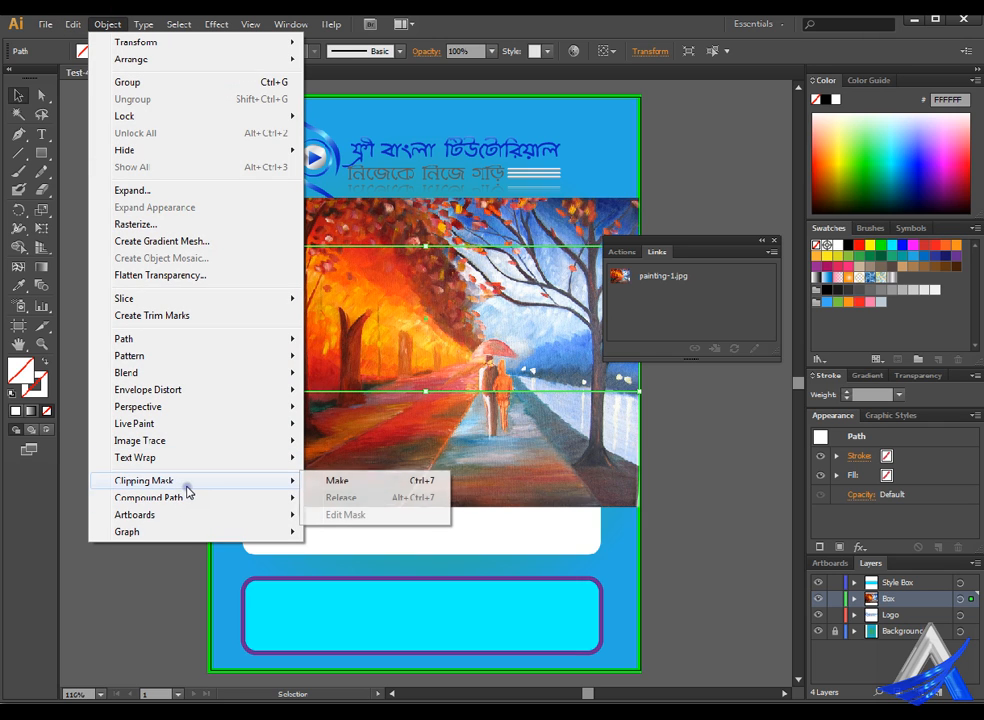
click(338, 481)
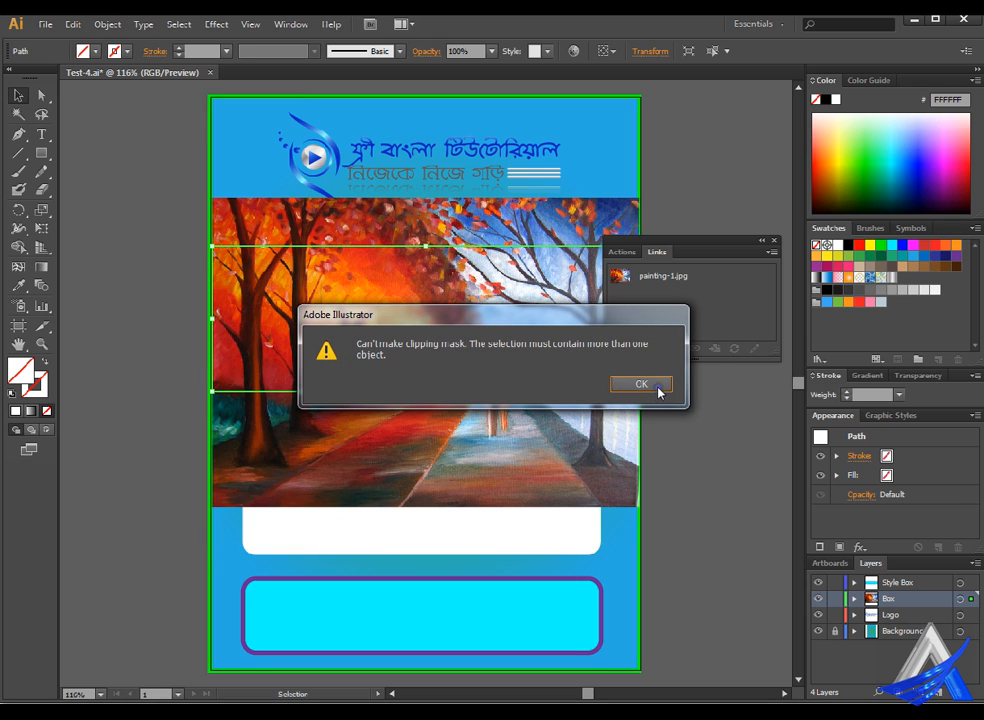
click(641, 385)
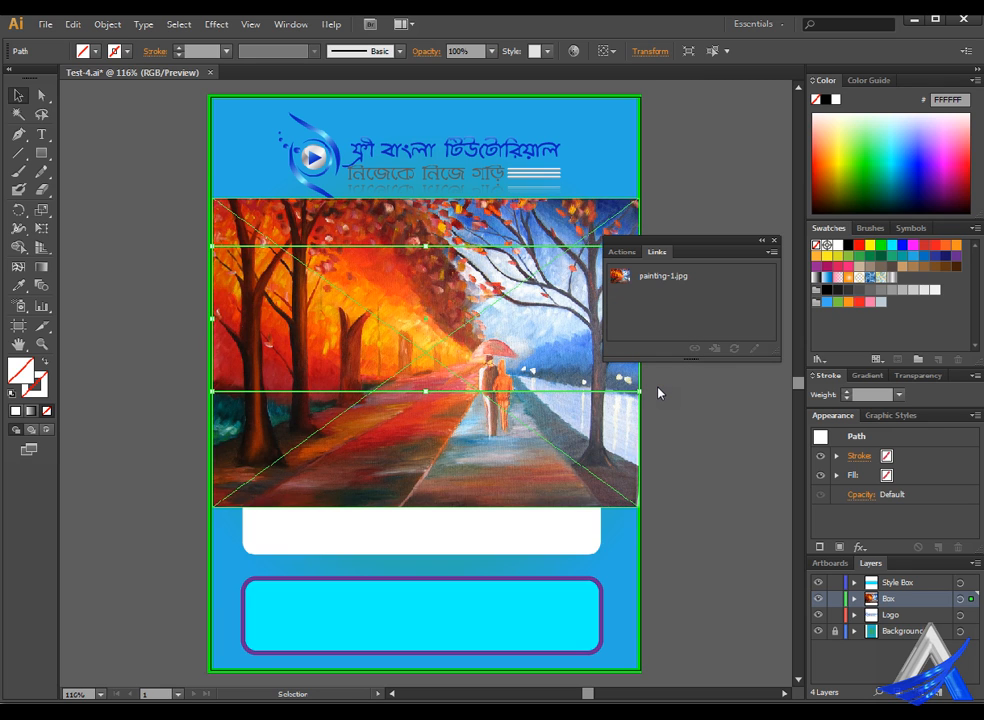
Select both the painting and the unfilled rectangle and make a clipping mask from them
drag(657, 388, 92, 433)
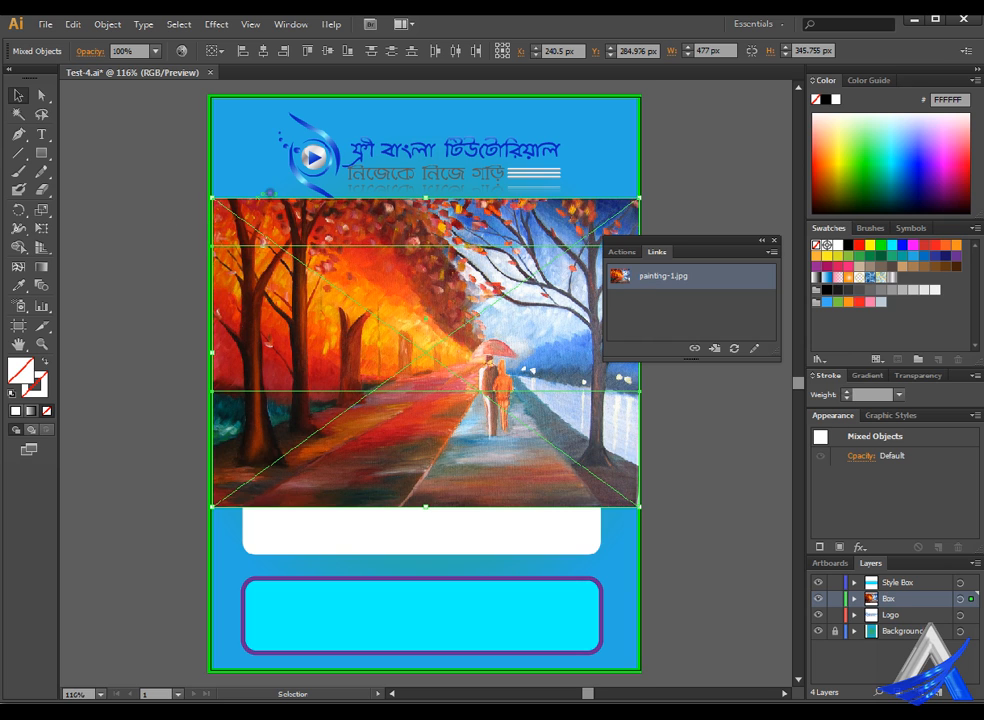
click(108, 24)
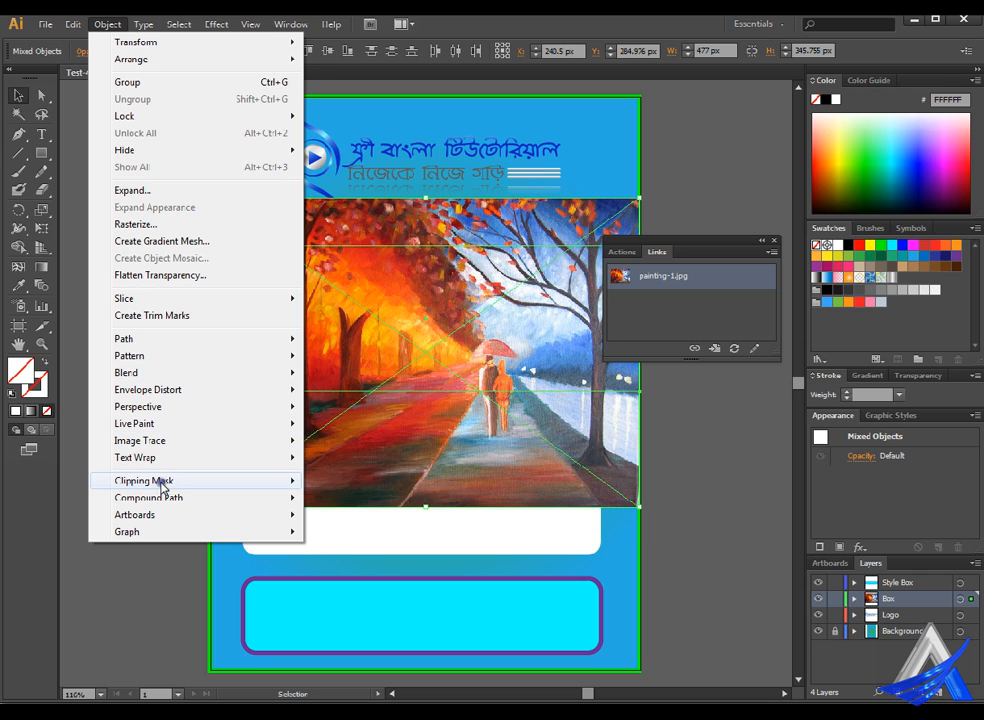
mouse_move(161, 482)
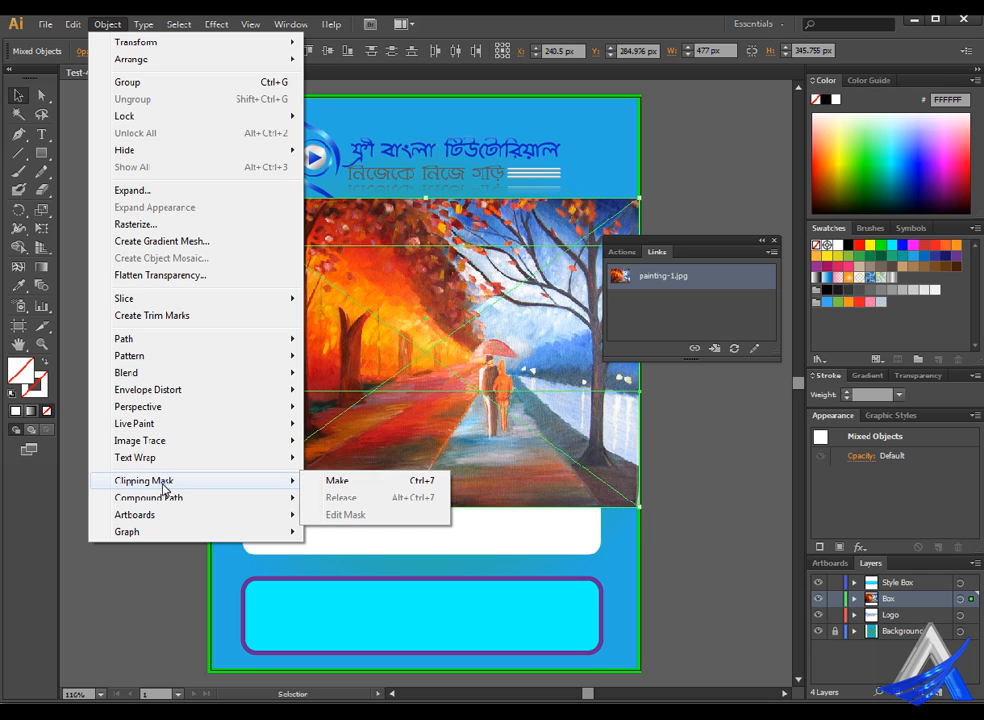
click(366, 489)
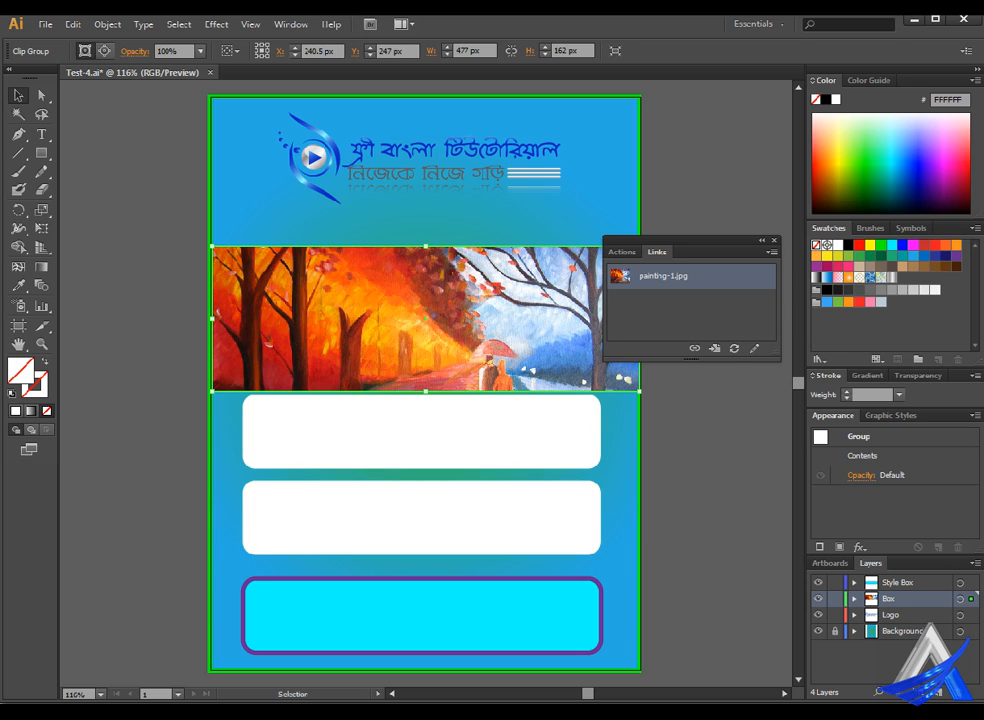
Nudge the clipped painting up to Y 216 px, between the logo and the upper white box
key(Up)
key(Up)
key(Up)
key(Up)
key(Up)
key(Up)
key(Up)
key(Up)
key(Up)
key(Up)
key(Up)
key(Up)
key(Up)
key(Up)
key(Up)
key(Up)
key(Up)
key(Up)
key(Up)
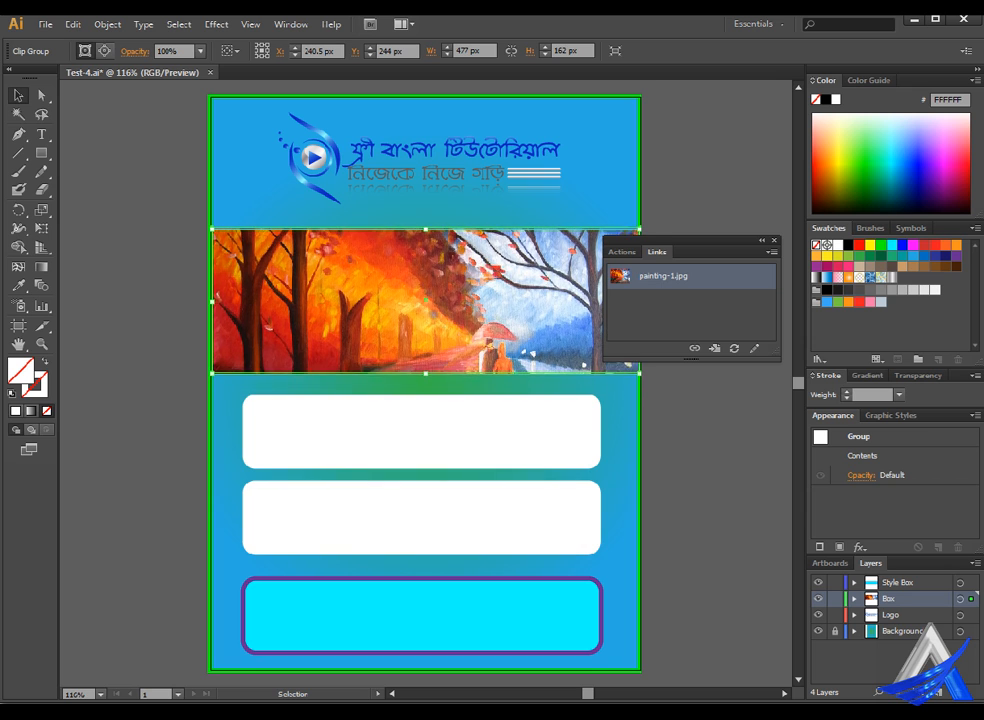
key(Up)
key(Up)
key(Up)
key(Up)
key(Up)
key(Up)
key(Up)
key(Up)
key(Up)
key(Up)
key(Up)
key(Up)
key(Down)
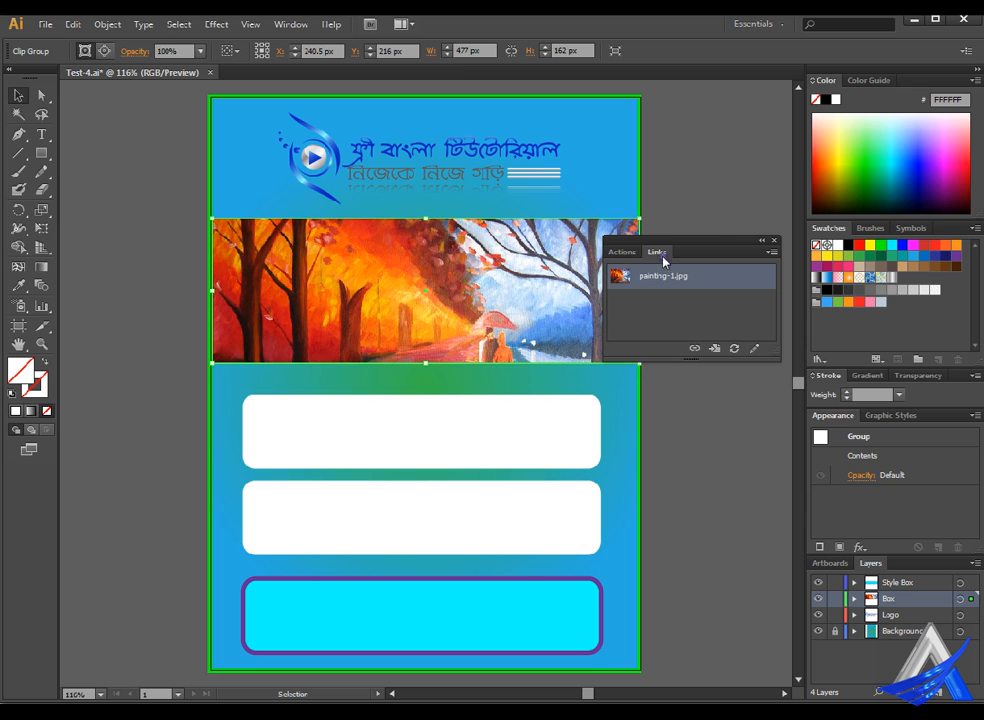
Move the Links panel off the painting, isolate the clip group, and shift the painting upward inside its mask to show the walking couple
mouse_move(716, 237)
mouse_down()
mouse_move(736, 376)
mouse_move(738, 430)
mouse_move(726, 436)
mouse_up()
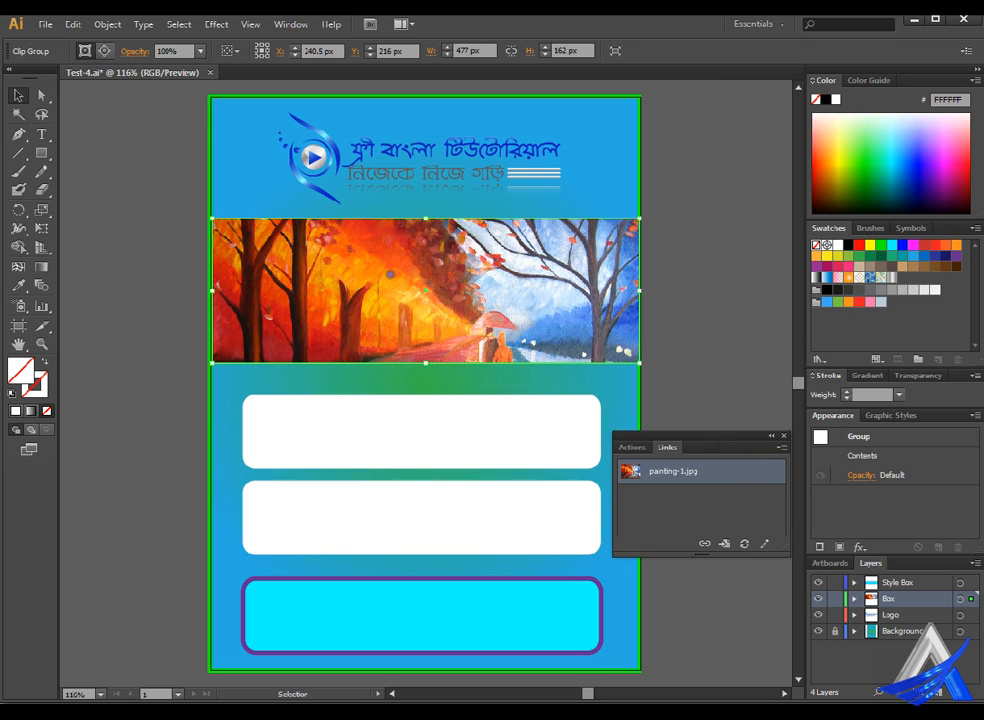
double_click(300, 211)
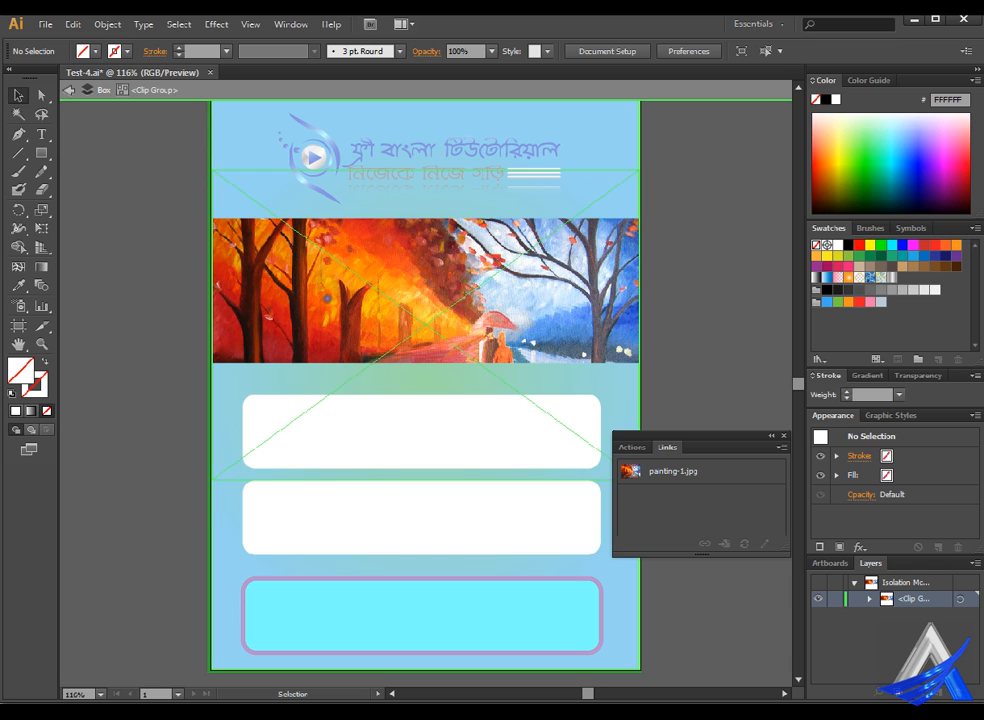
drag(321, 304, 322, 260)
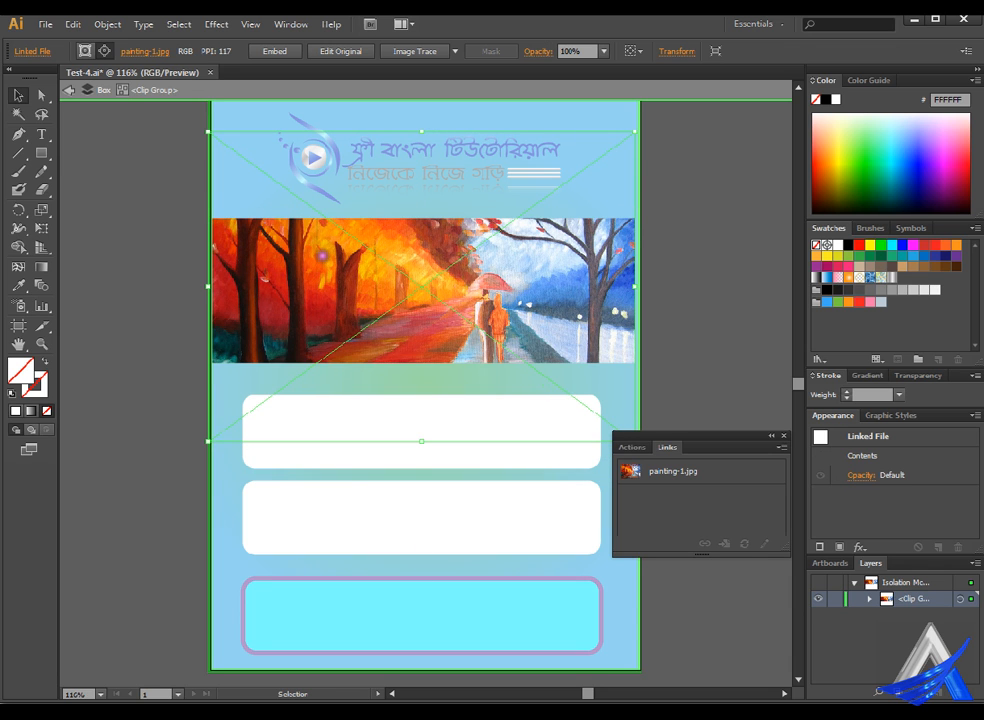
mouse_move(354, 314)
mouse_down()
mouse_move(330, 292)
mouse_move(352, 287)
mouse_move(352, 265)
mouse_up()
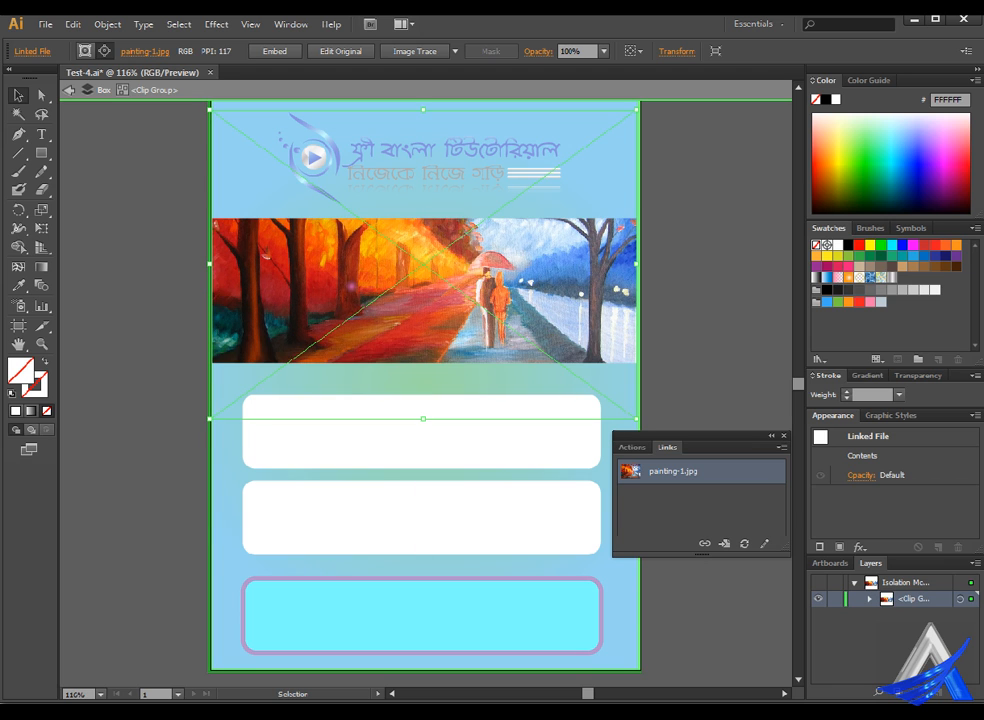
Fine-tune the painting inside its mask, shifting it slightly downward to show more of the treetops above the couple, and exit isolation mode
mouse_move(439, 335)
mouse_down()
mouse_move(439, 311)
mouse_move(439, 327)
mouse_up()
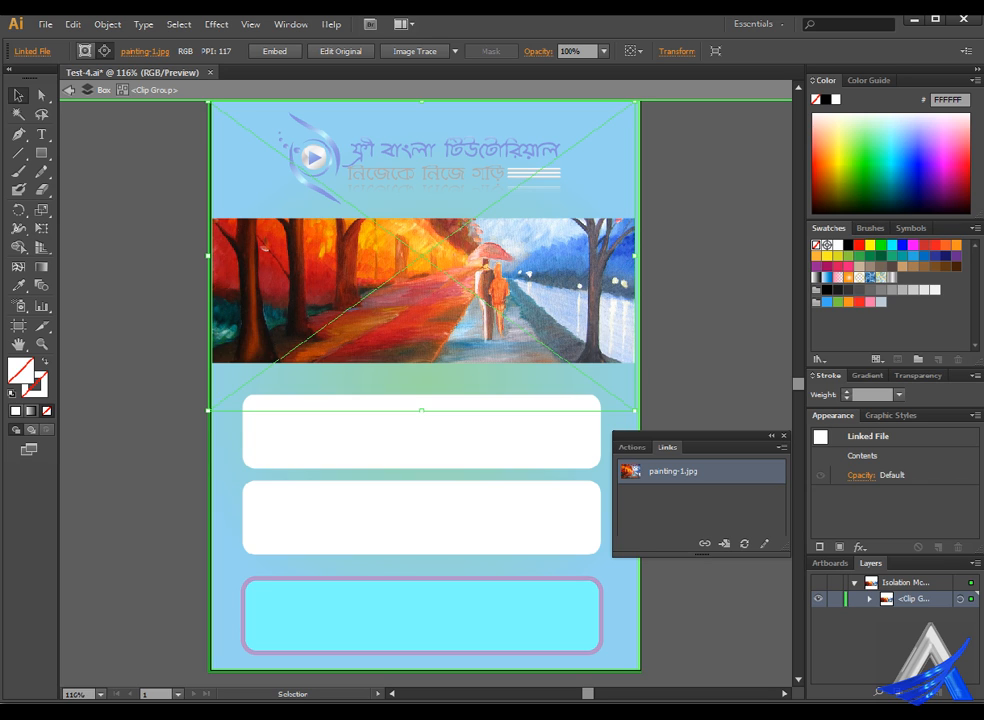
drag(441, 319, 441, 326)
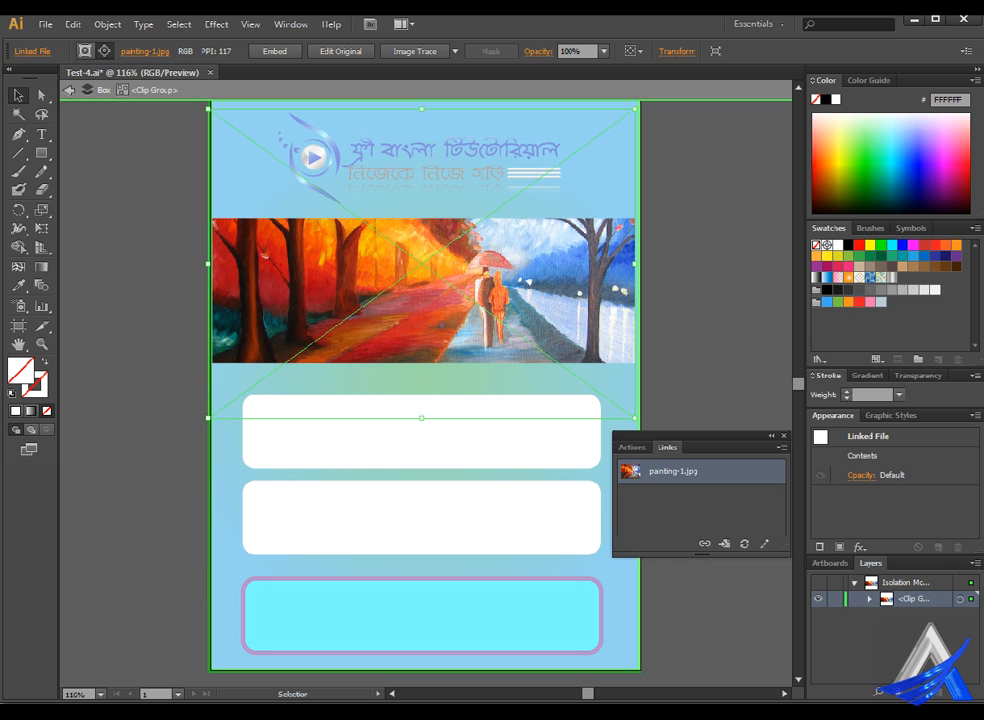
drag(442, 325, 441, 335)
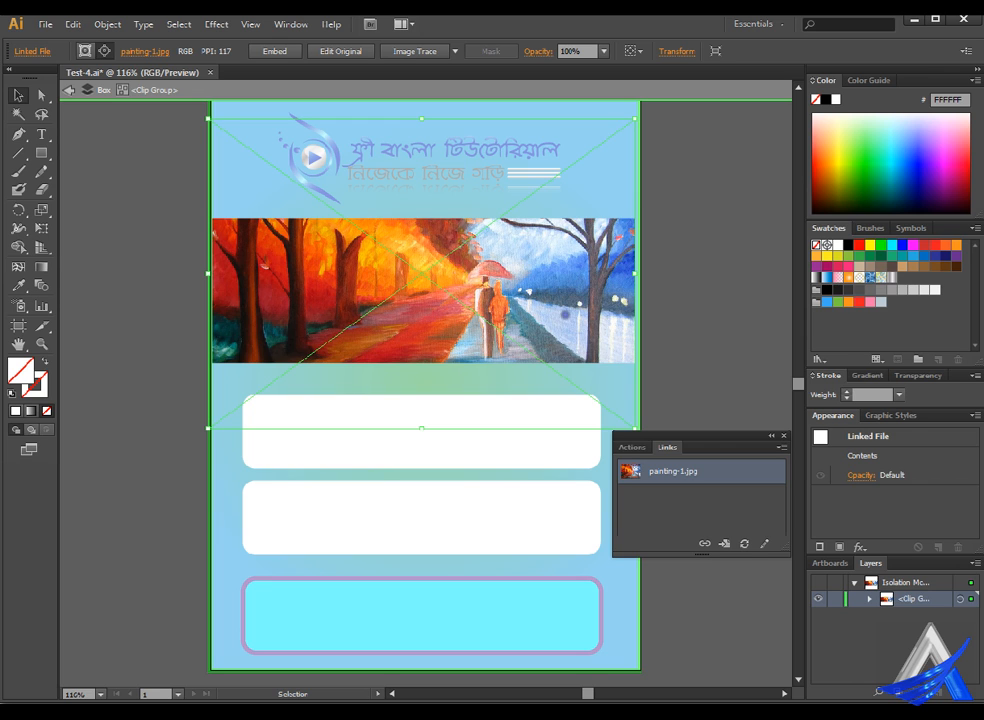
drag(450, 238, 446, 239)
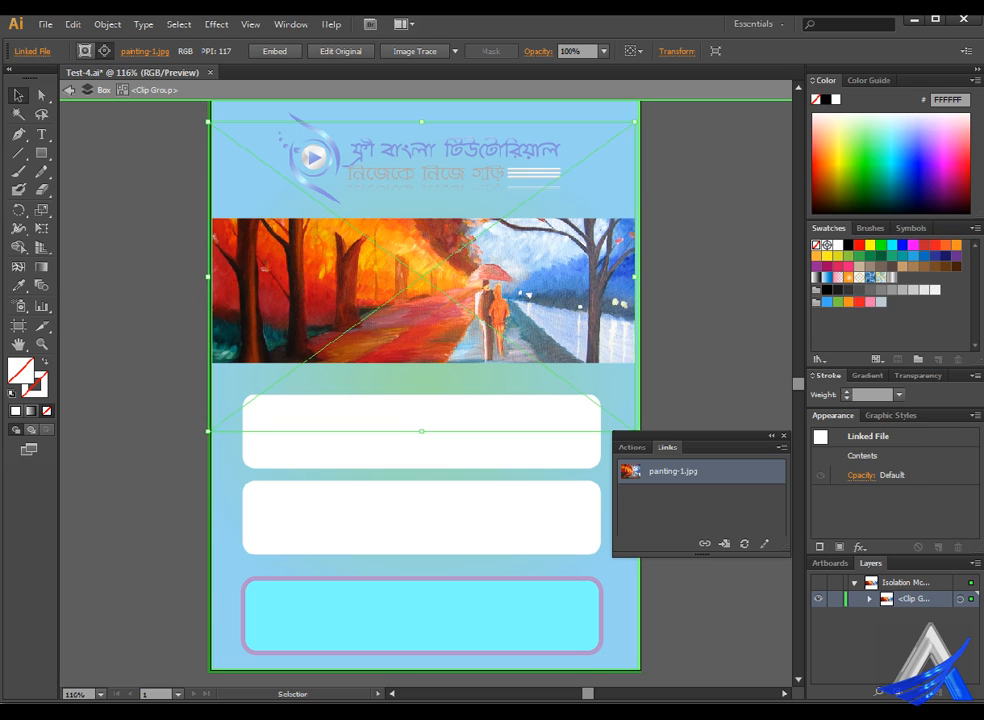
drag(446, 239, 450, 239)
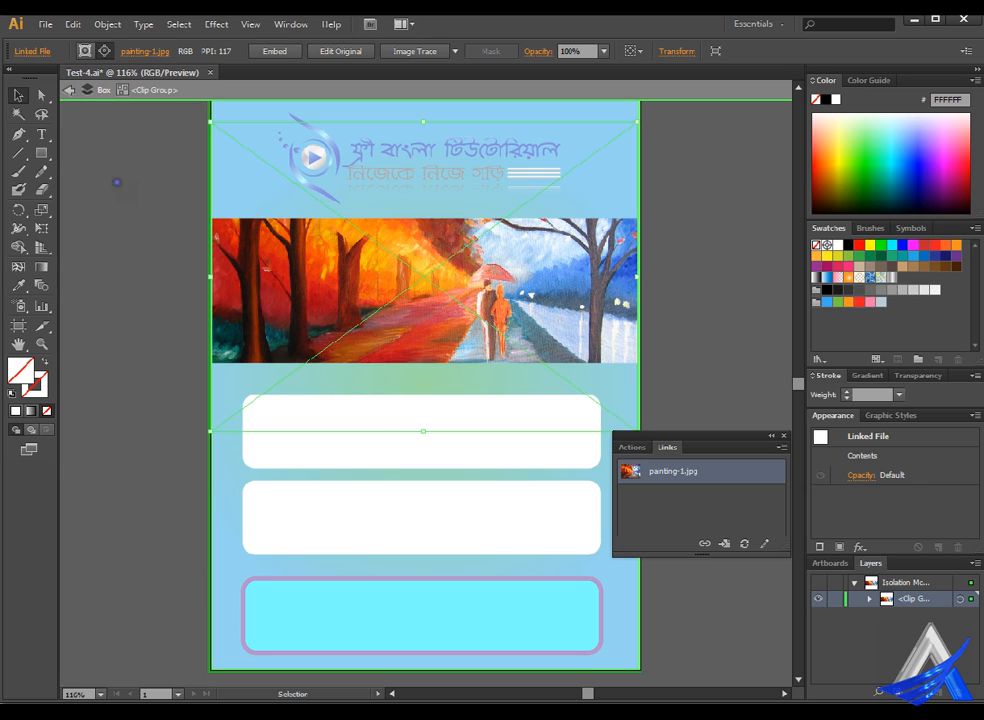
click(143, 226)
double_click(155, 297)
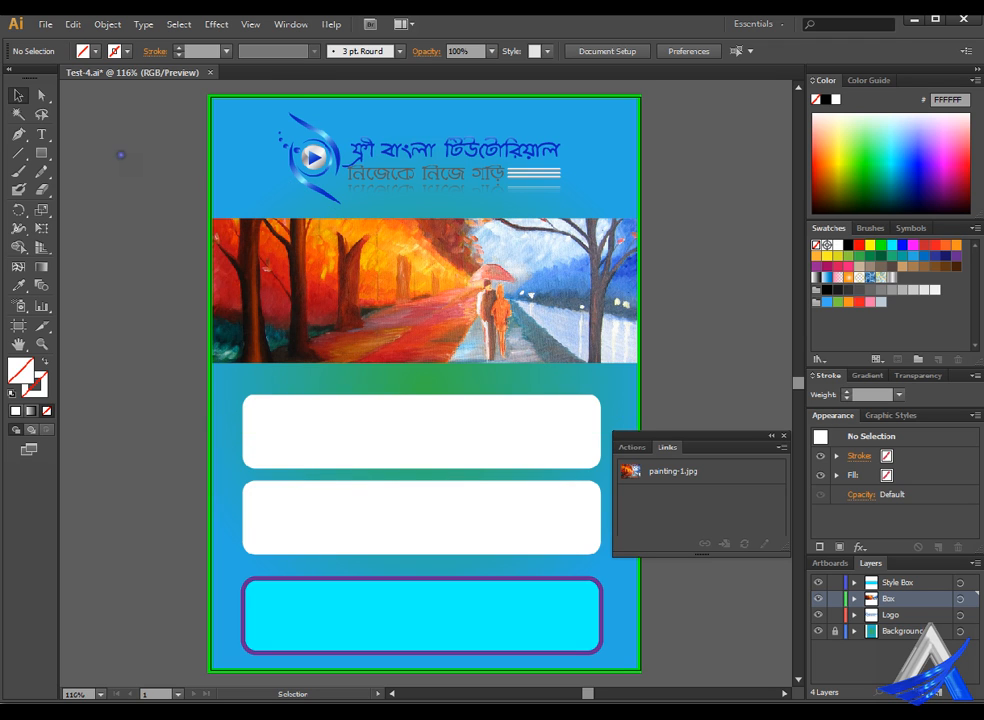
Edit the contents of the painting's clipping mask, shift the painting left and back right to fill the mask's width, and deselect it
click(92, 14)
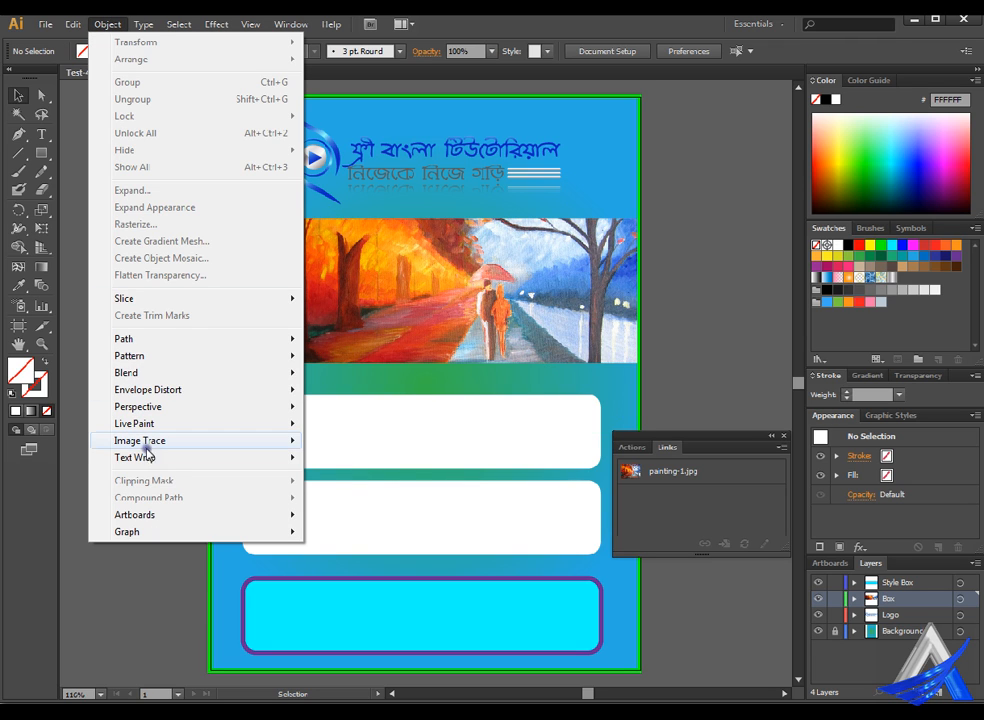
click(457, 325)
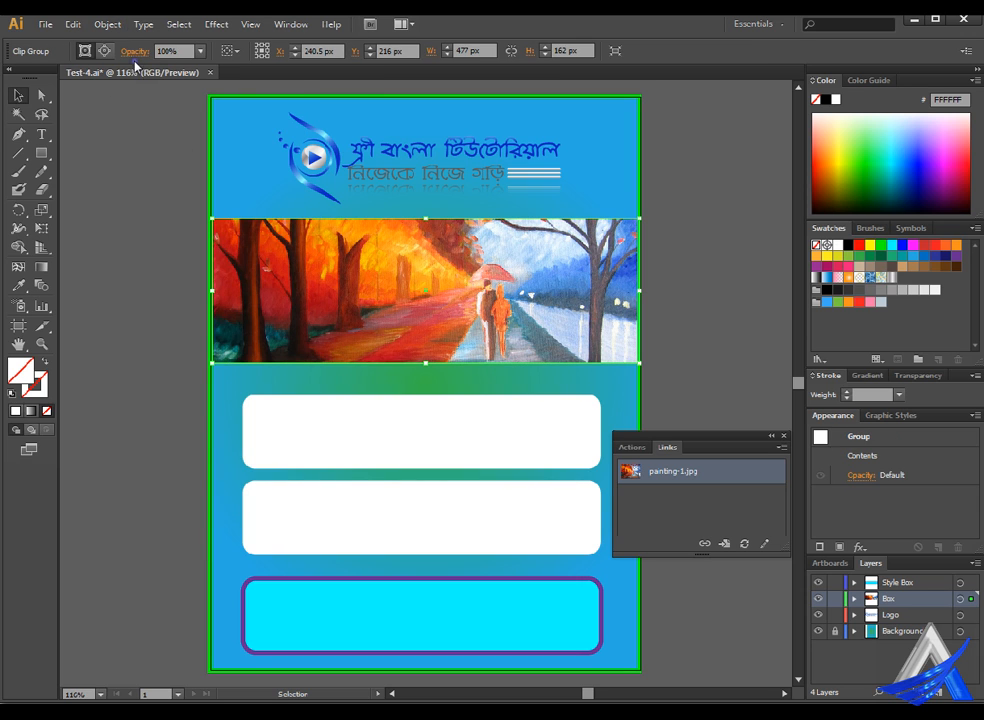
click(107, 24)
mouse_move(180, 488)
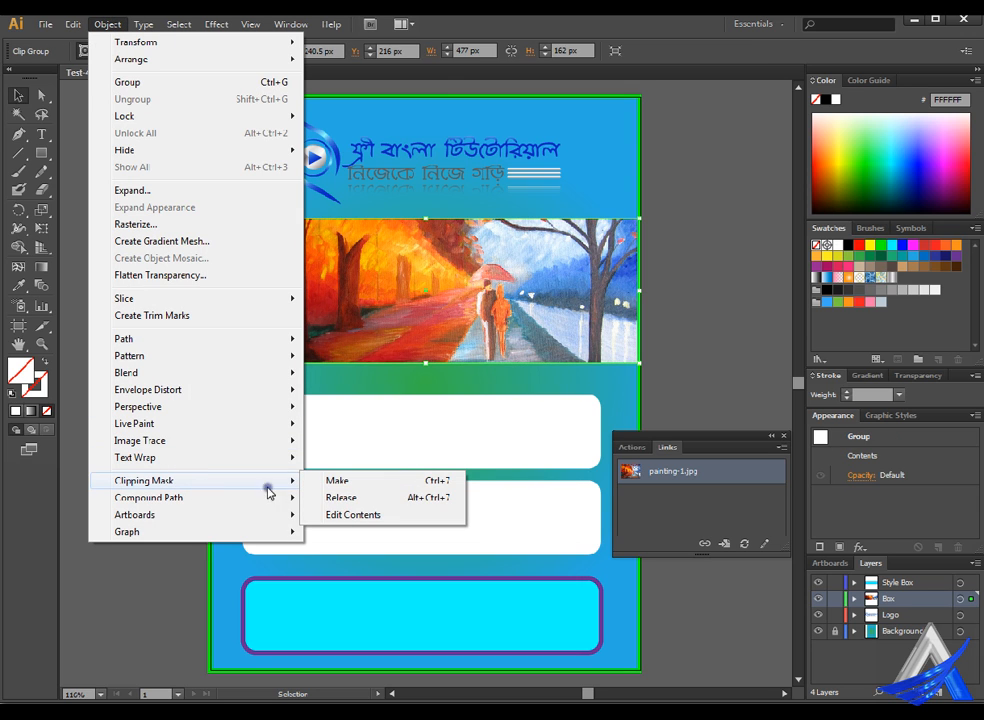
click(389, 515)
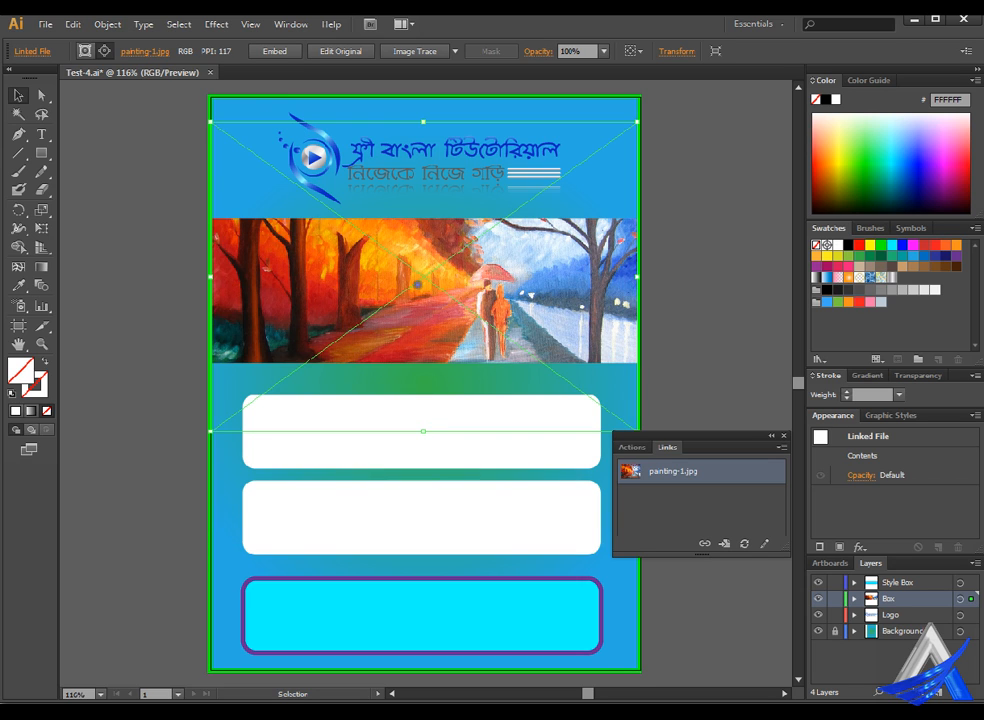
mouse_move(327, 262)
mouse_down()
mouse_move(340, 249)
mouse_move(320, 290)
mouse_up()
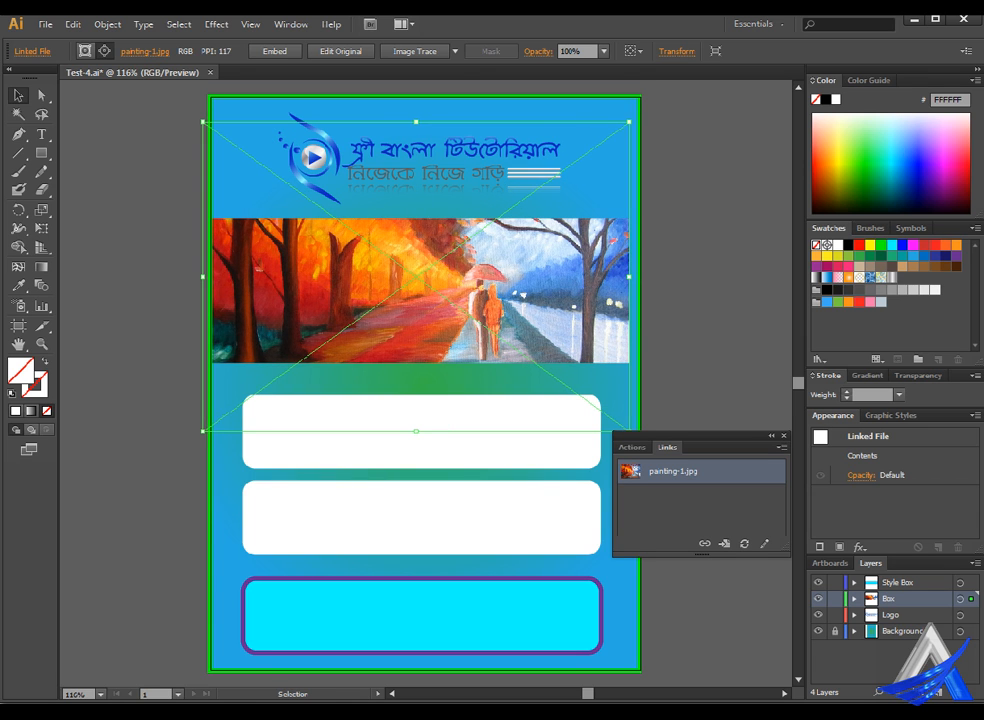
key(shift+Right)
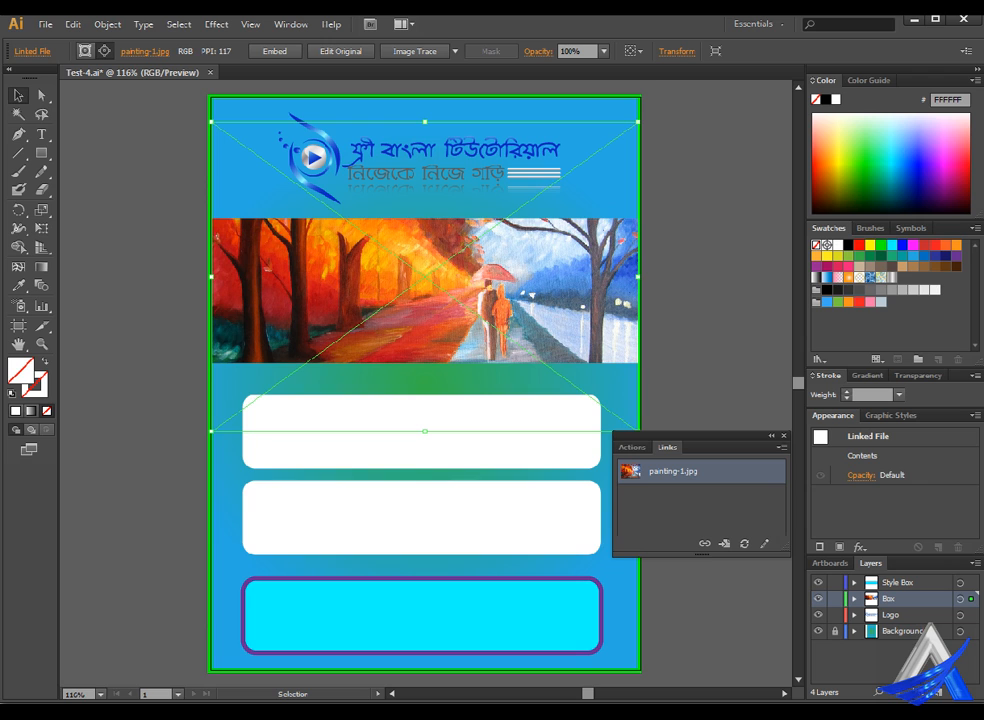
click(85, 50)
click(156, 292)
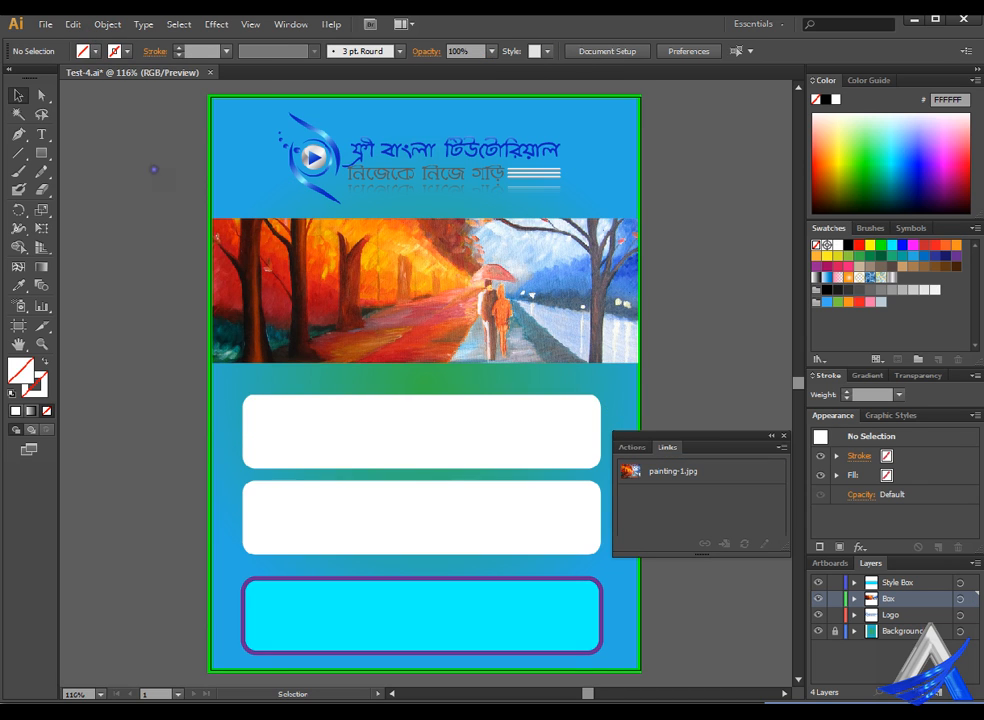
Select the clipped painting between the logo and the upper white box
click(320, 244)
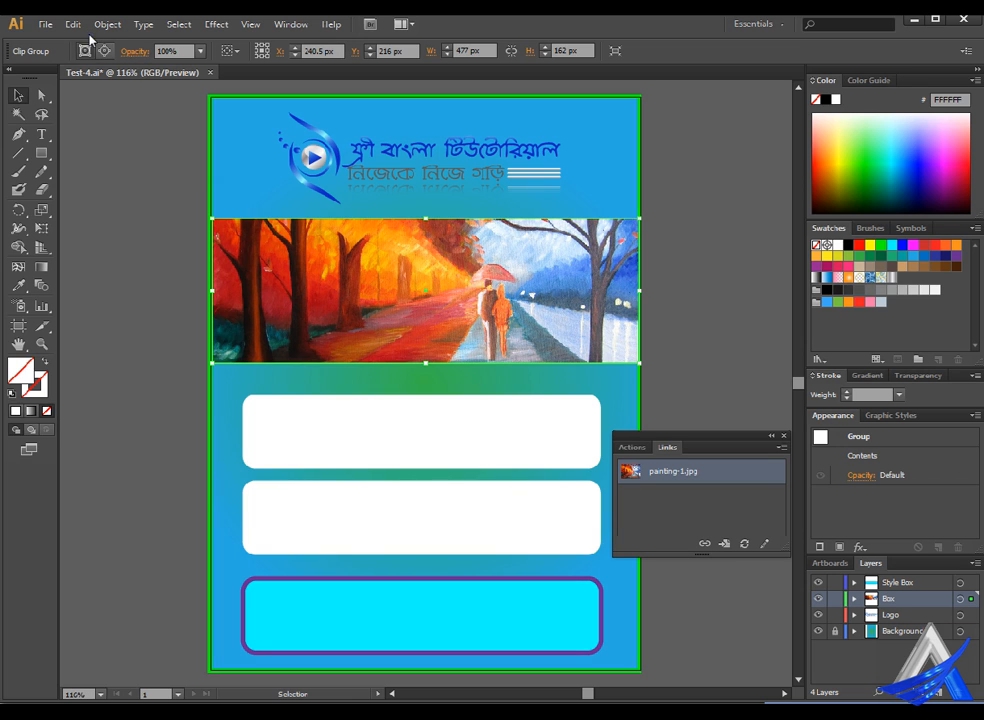